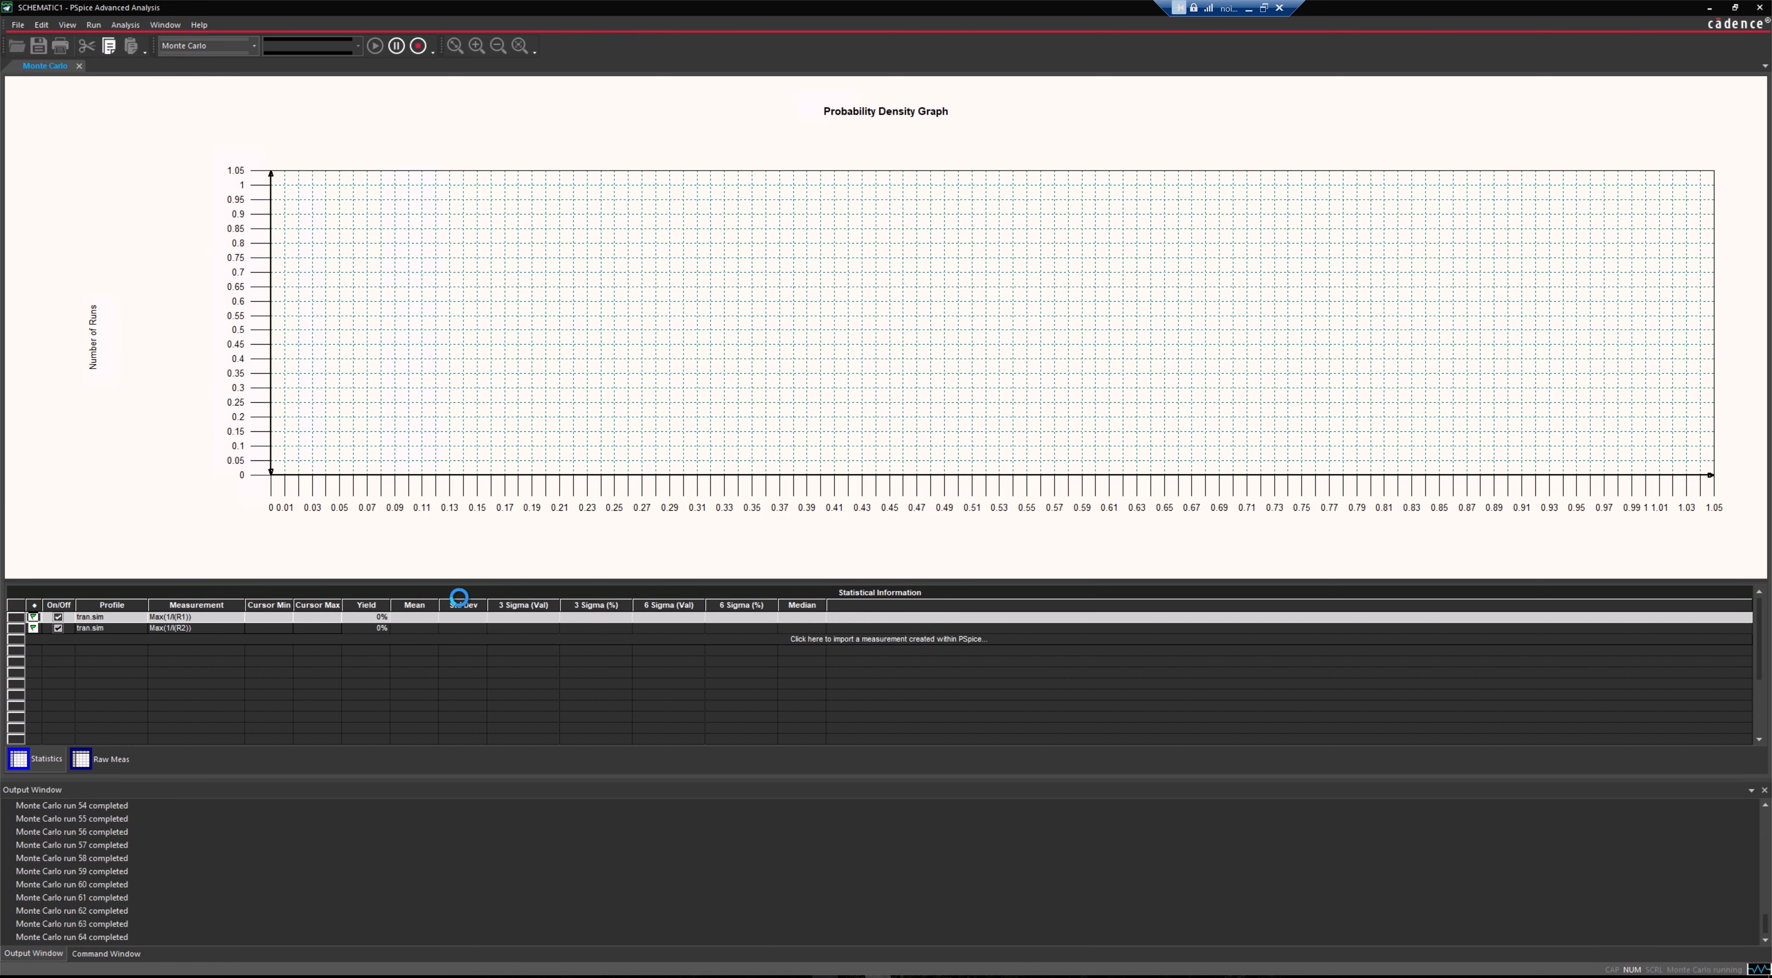
# Show the Max(1/I(R2)) Monte Carlo results as a cumulative distribution graph
pyautogui.click(15, 629)
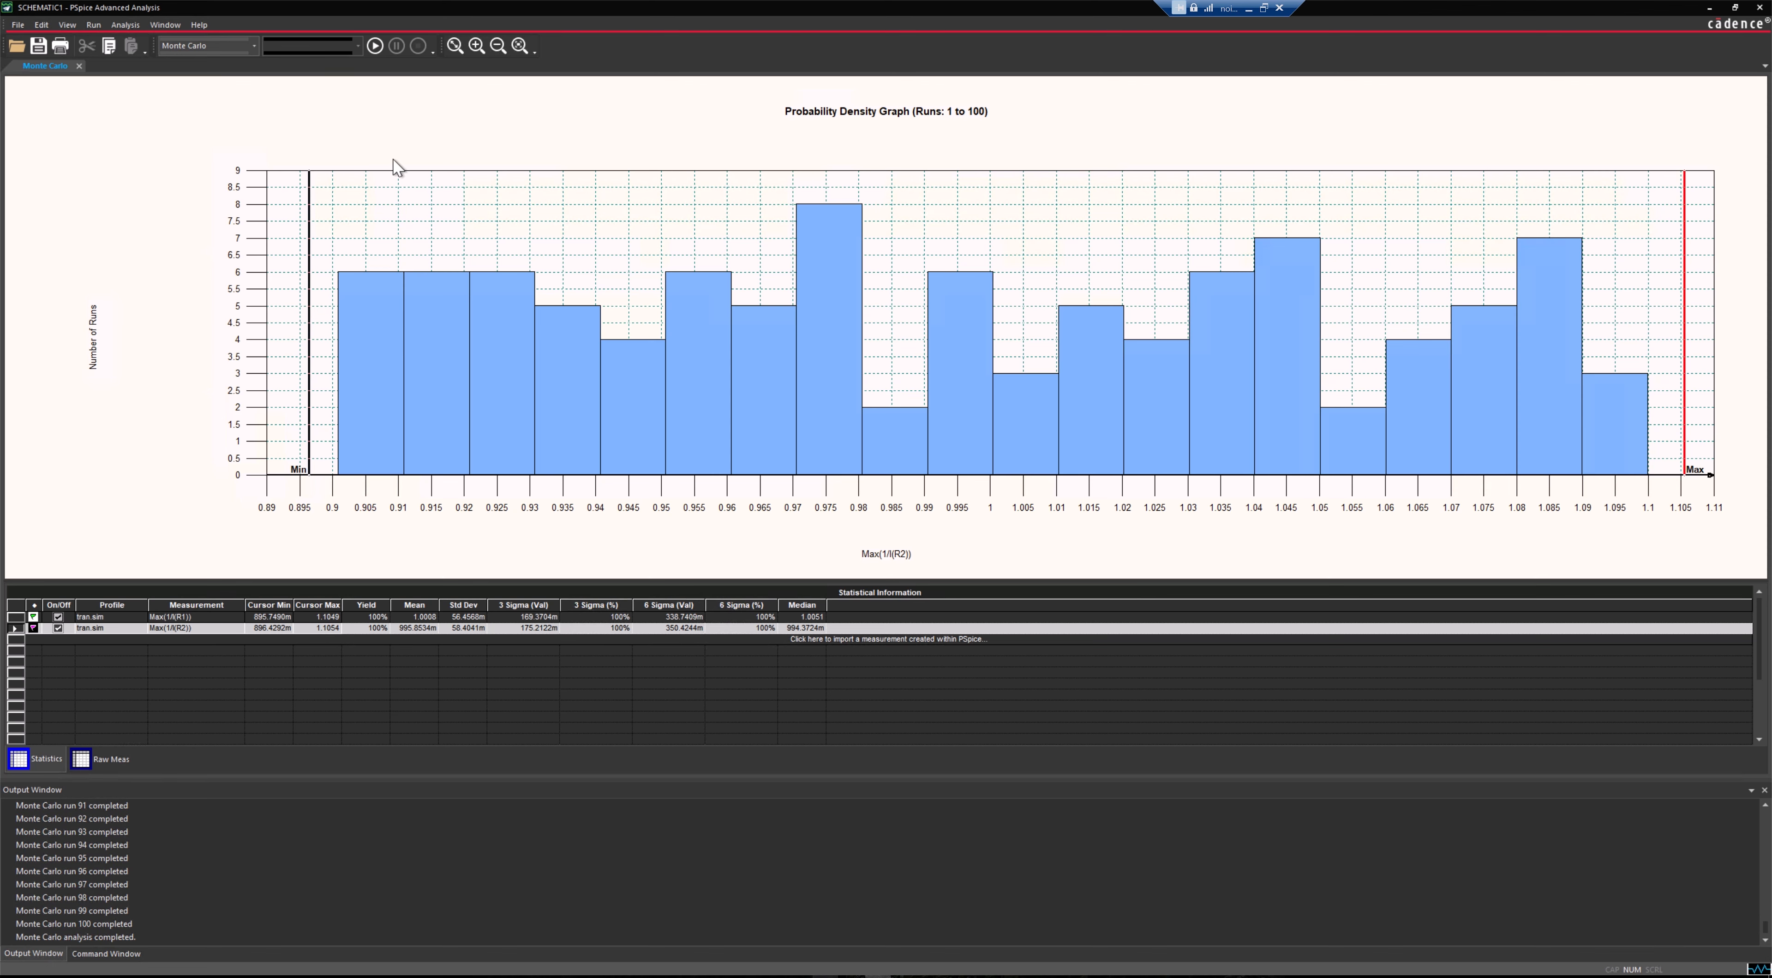
pyautogui.rightClick(356, 148)
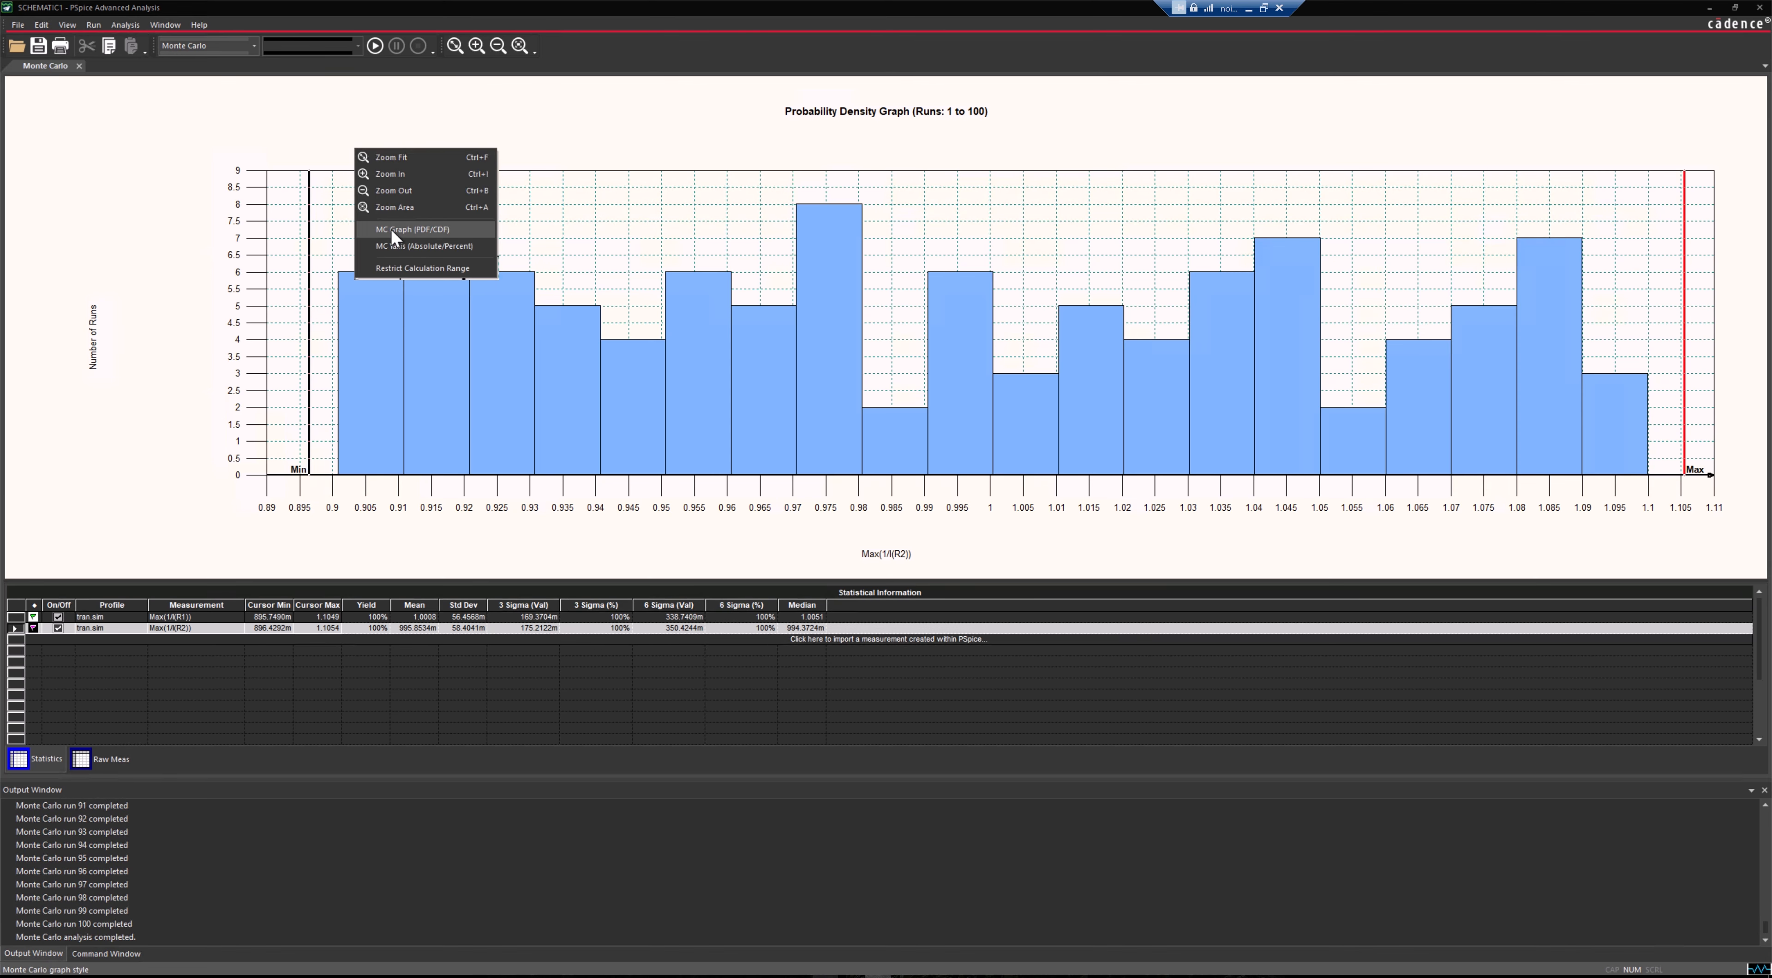
pyautogui.click(438, 228)
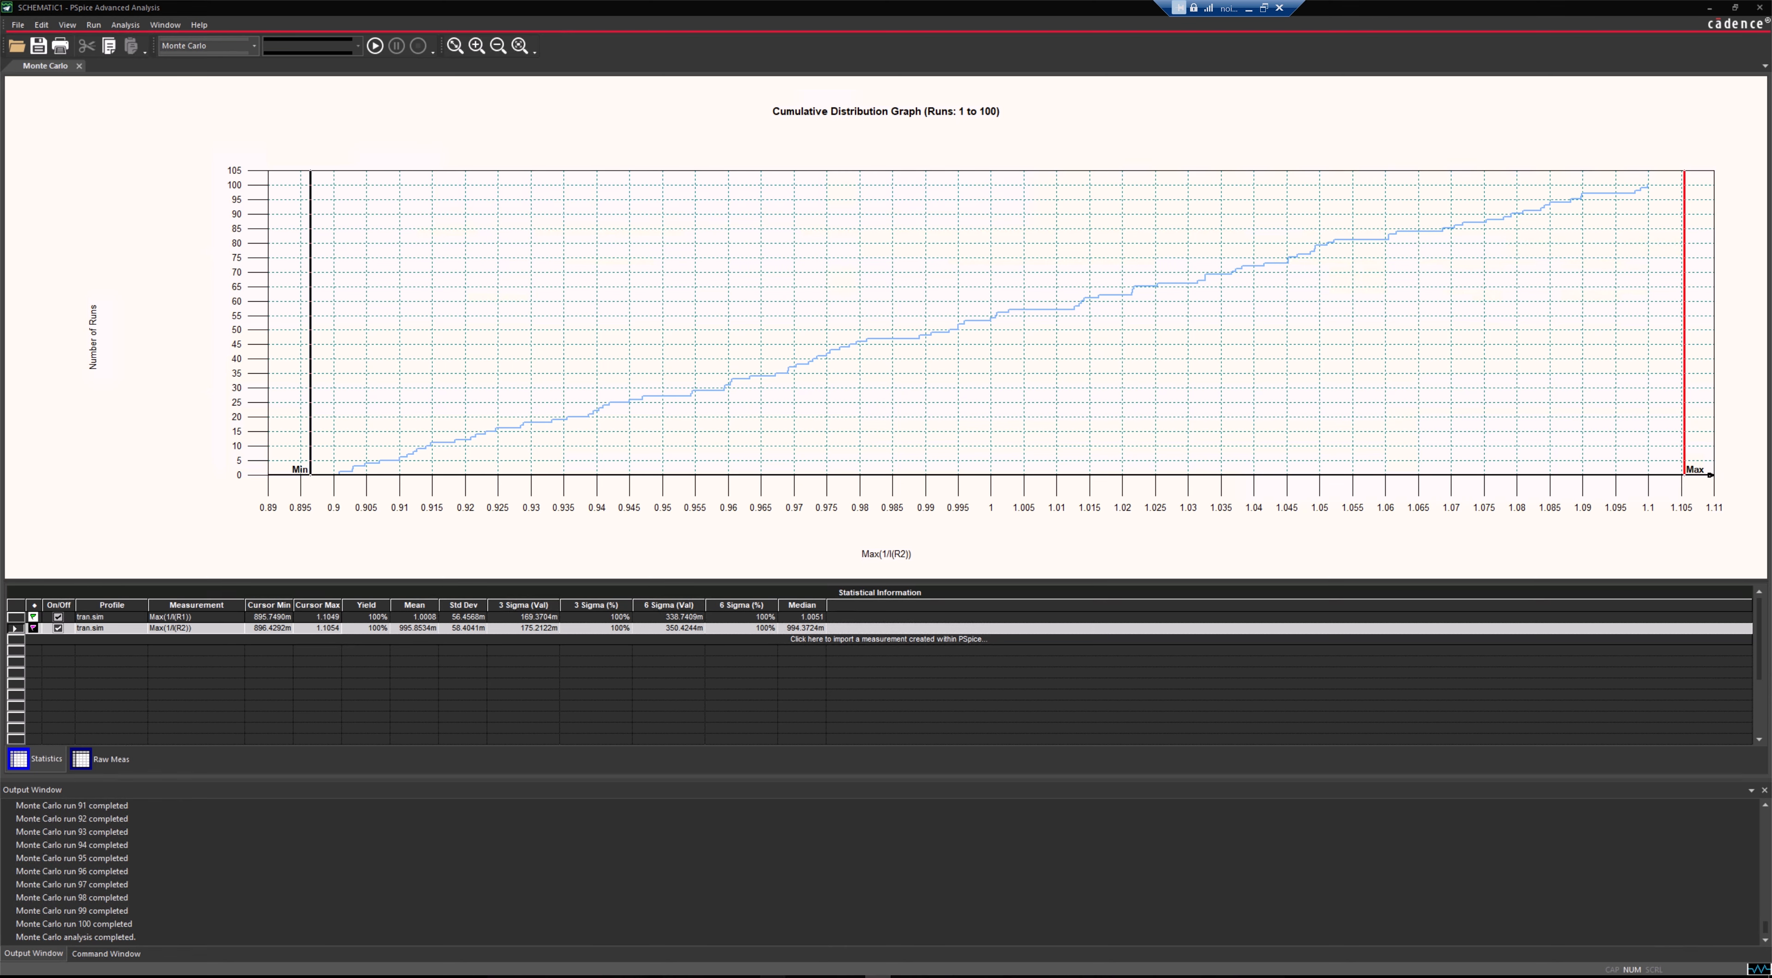
# Switch to File Explorer and open the gauss file from the PSpice distribution folder in Notepad
pyautogui.click(772, 936)
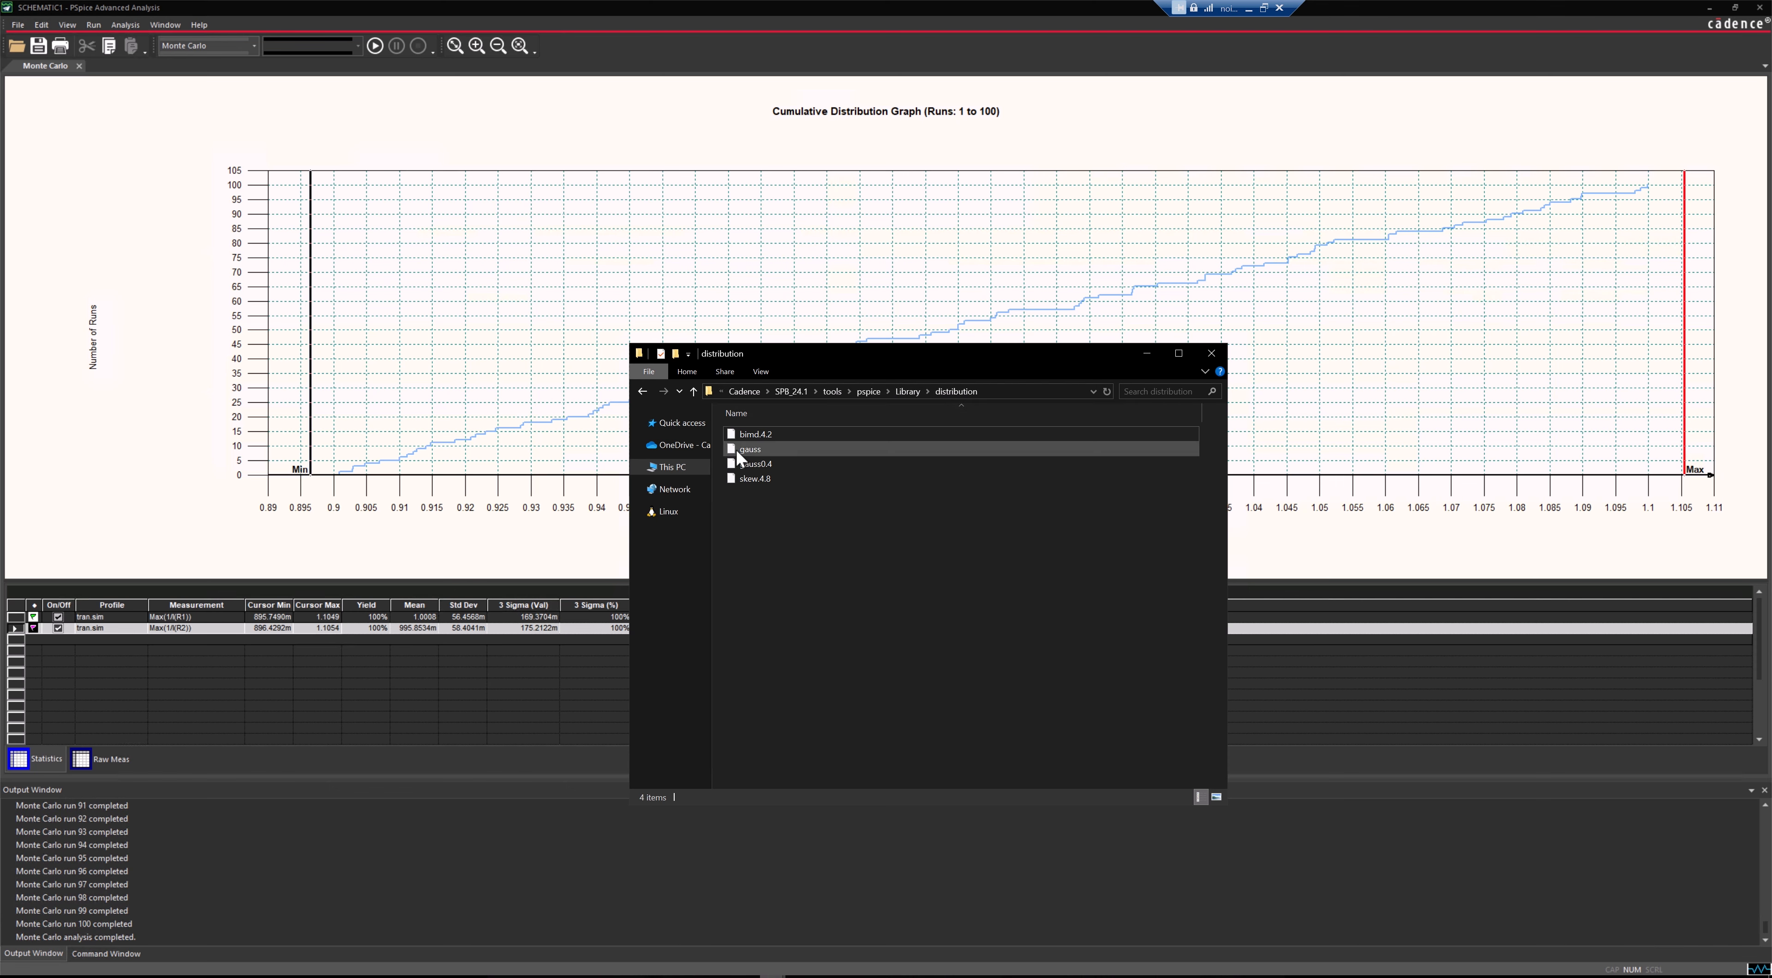
pyautogui.click(831, 451)
pyautogui.doubleClick(831, 451)
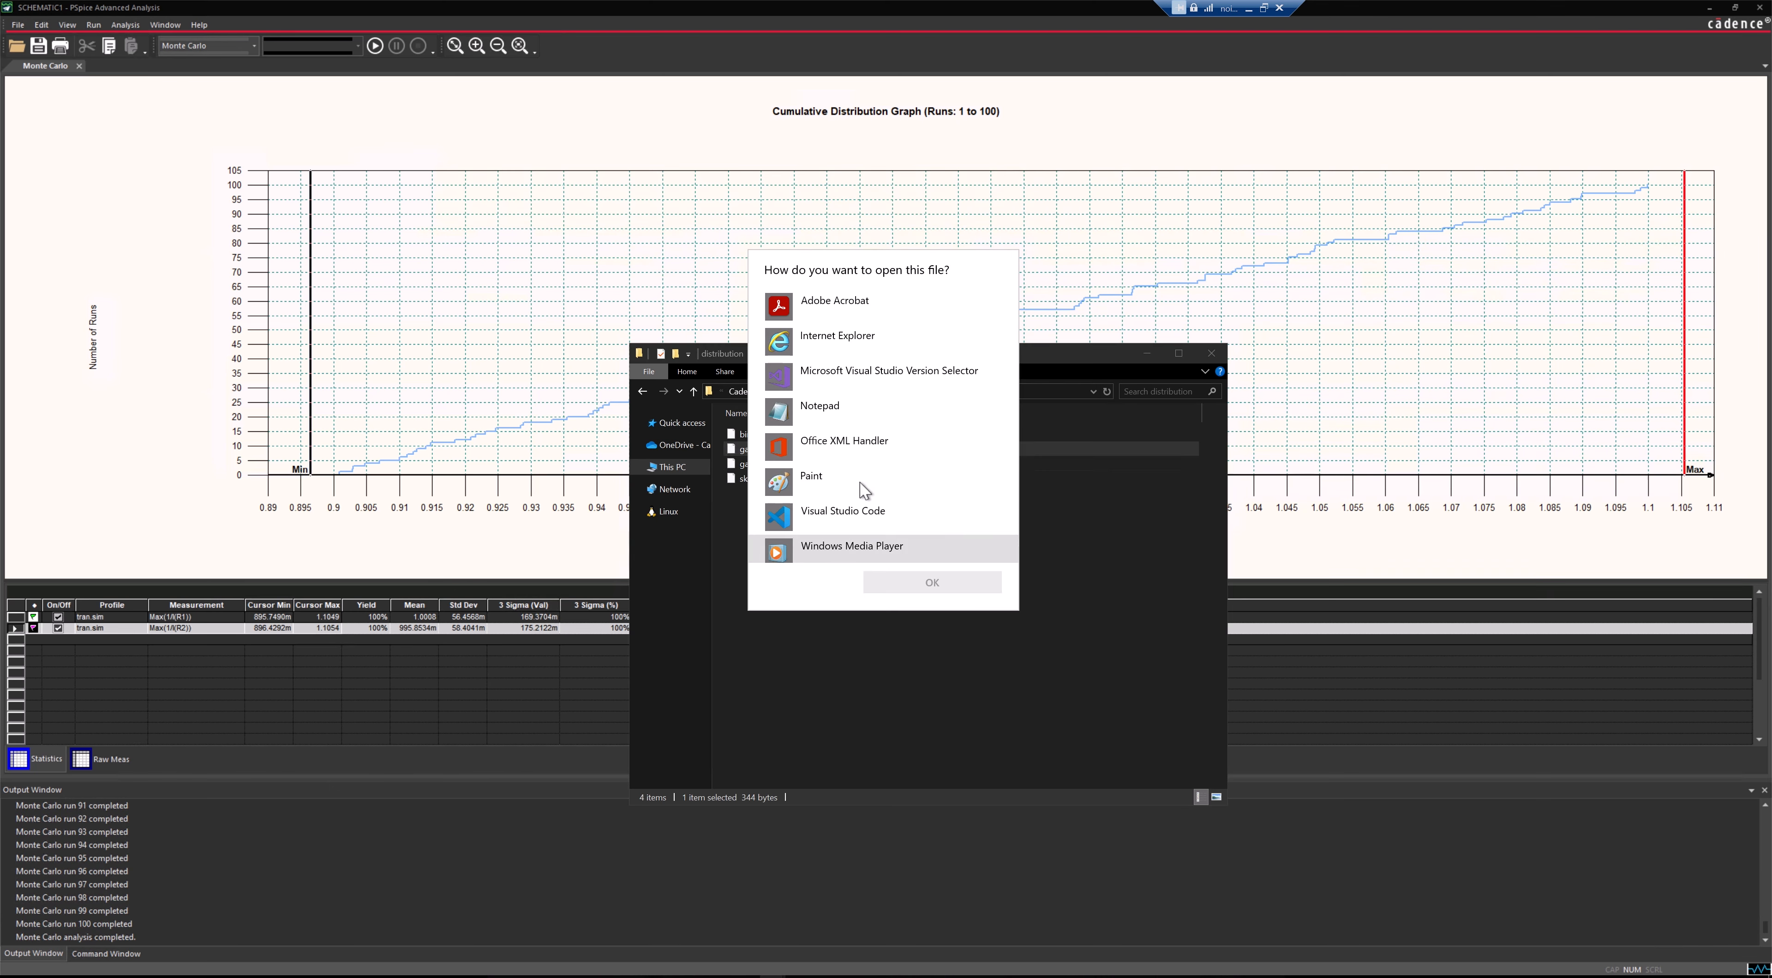
pyautogui.click(814, 405)
pyautogui.click(902, 582)
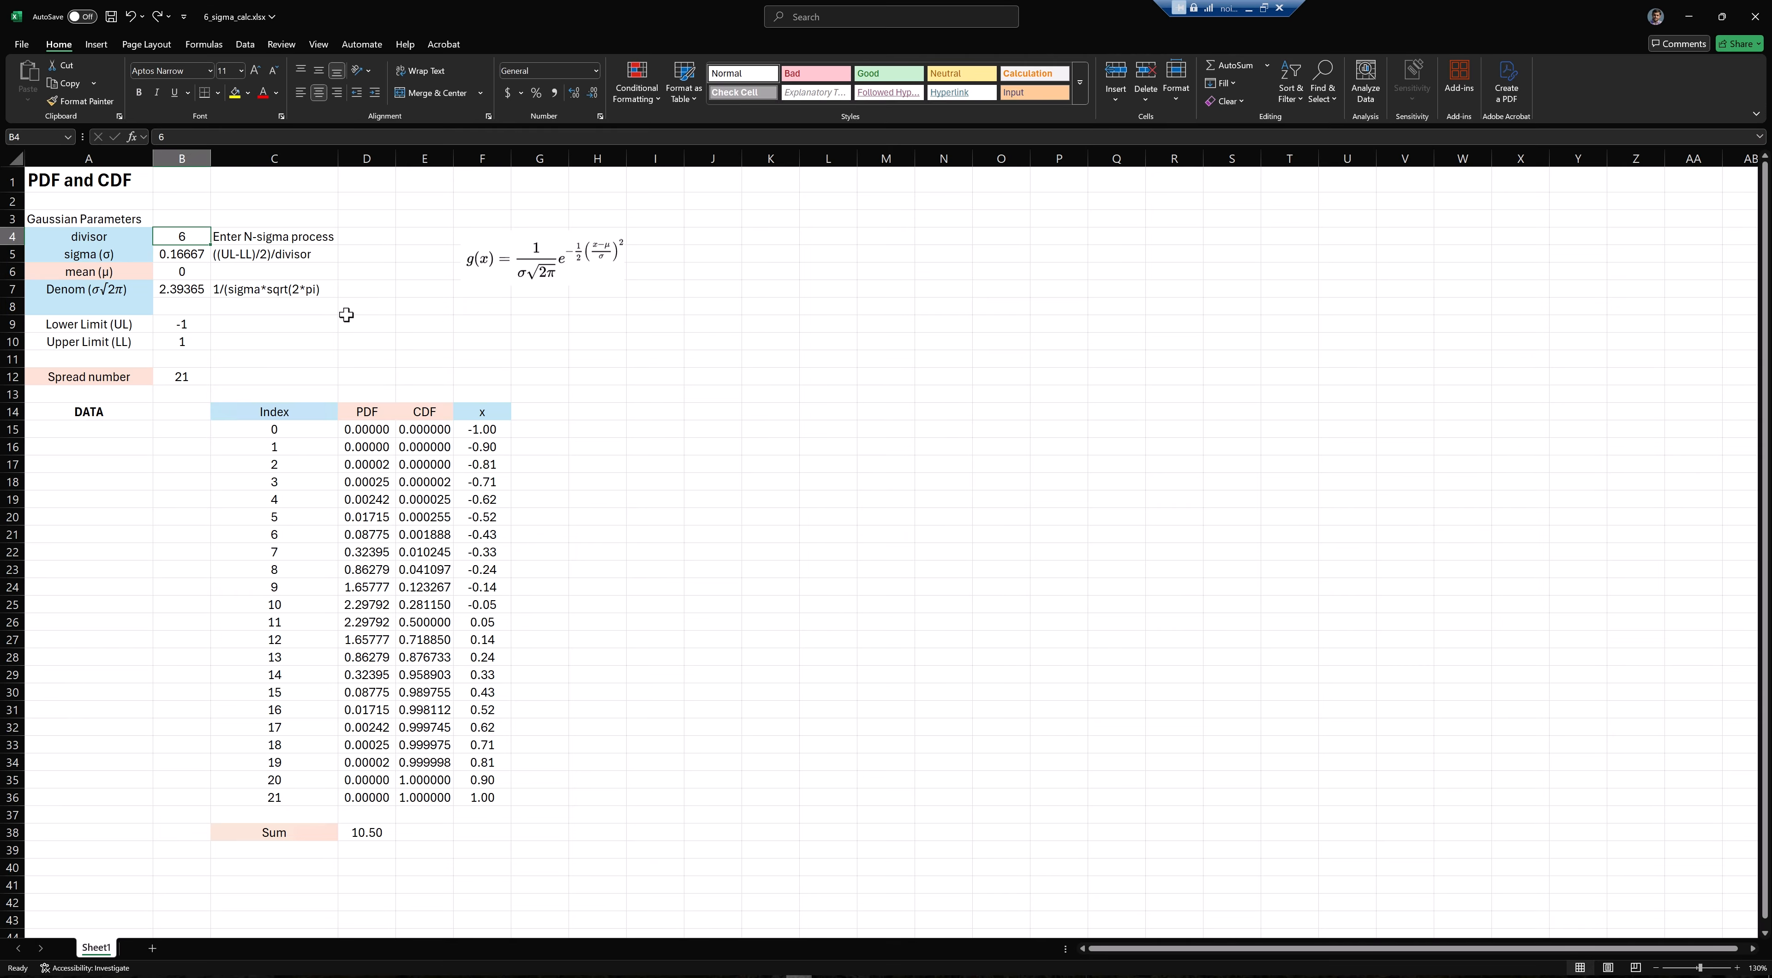
# Examine the formulas in the PDF and CDF columns of the 6_sigma_calc.xlsx sheet
pyautogui.click(346, 314)
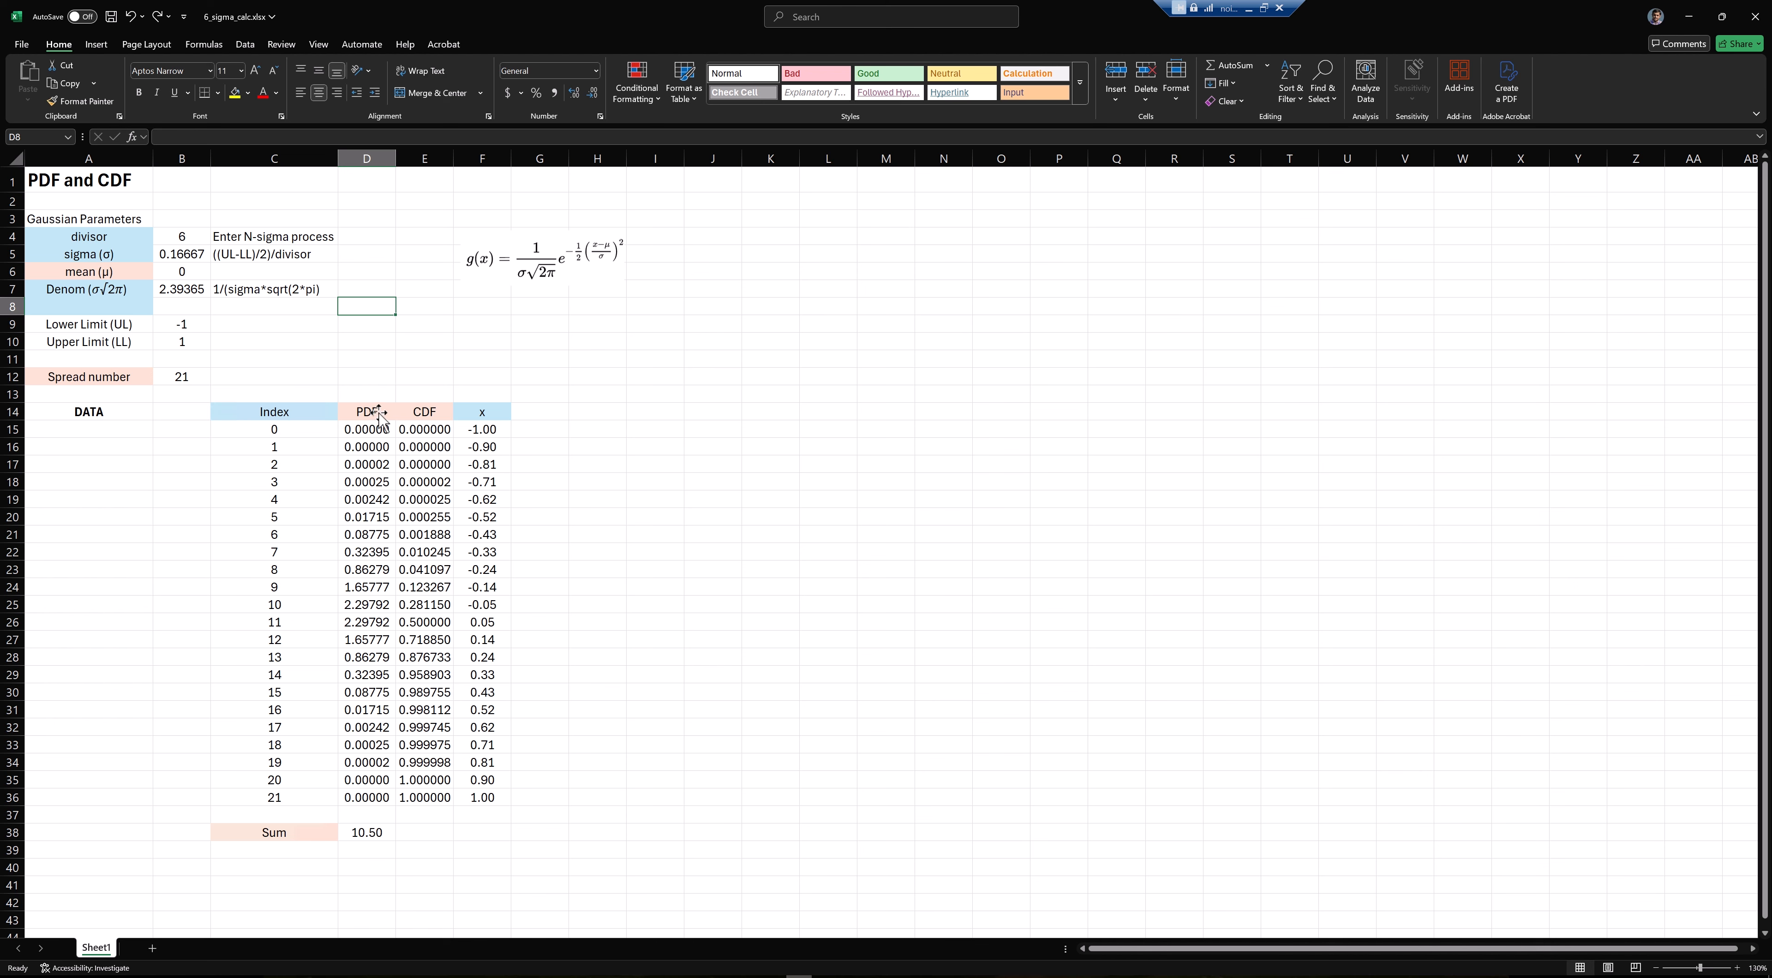
pyautogui.click(368, 447)
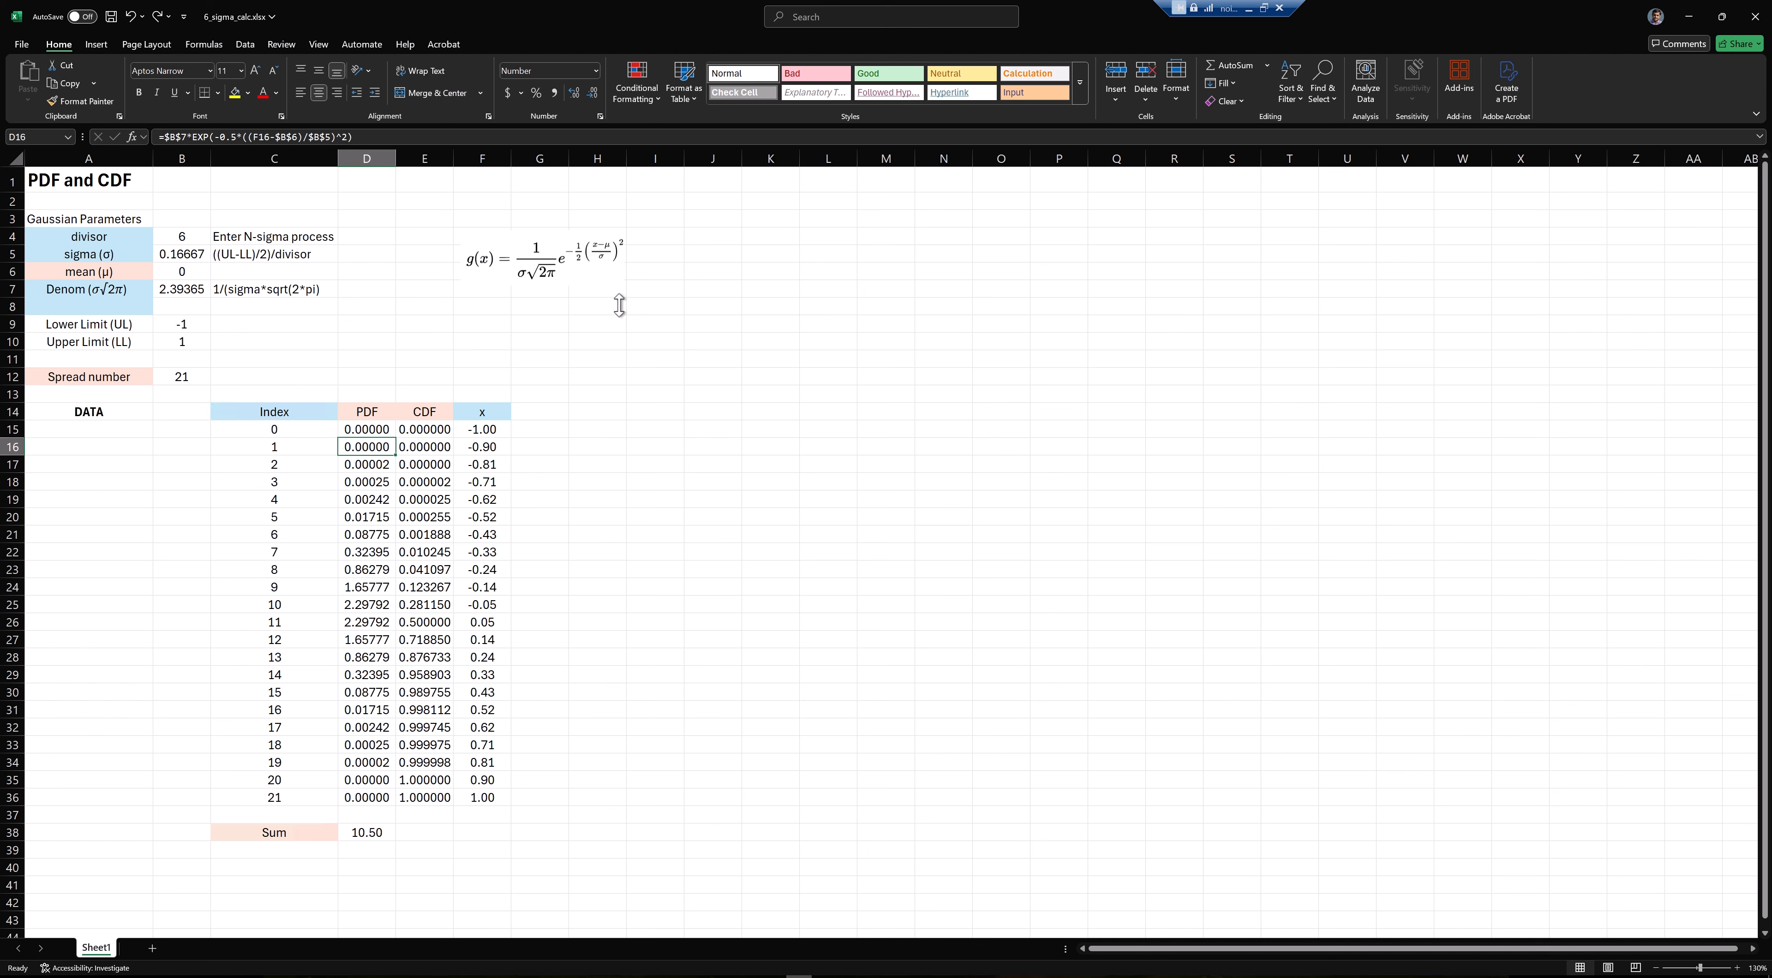
pyautogui.click(426, 428)
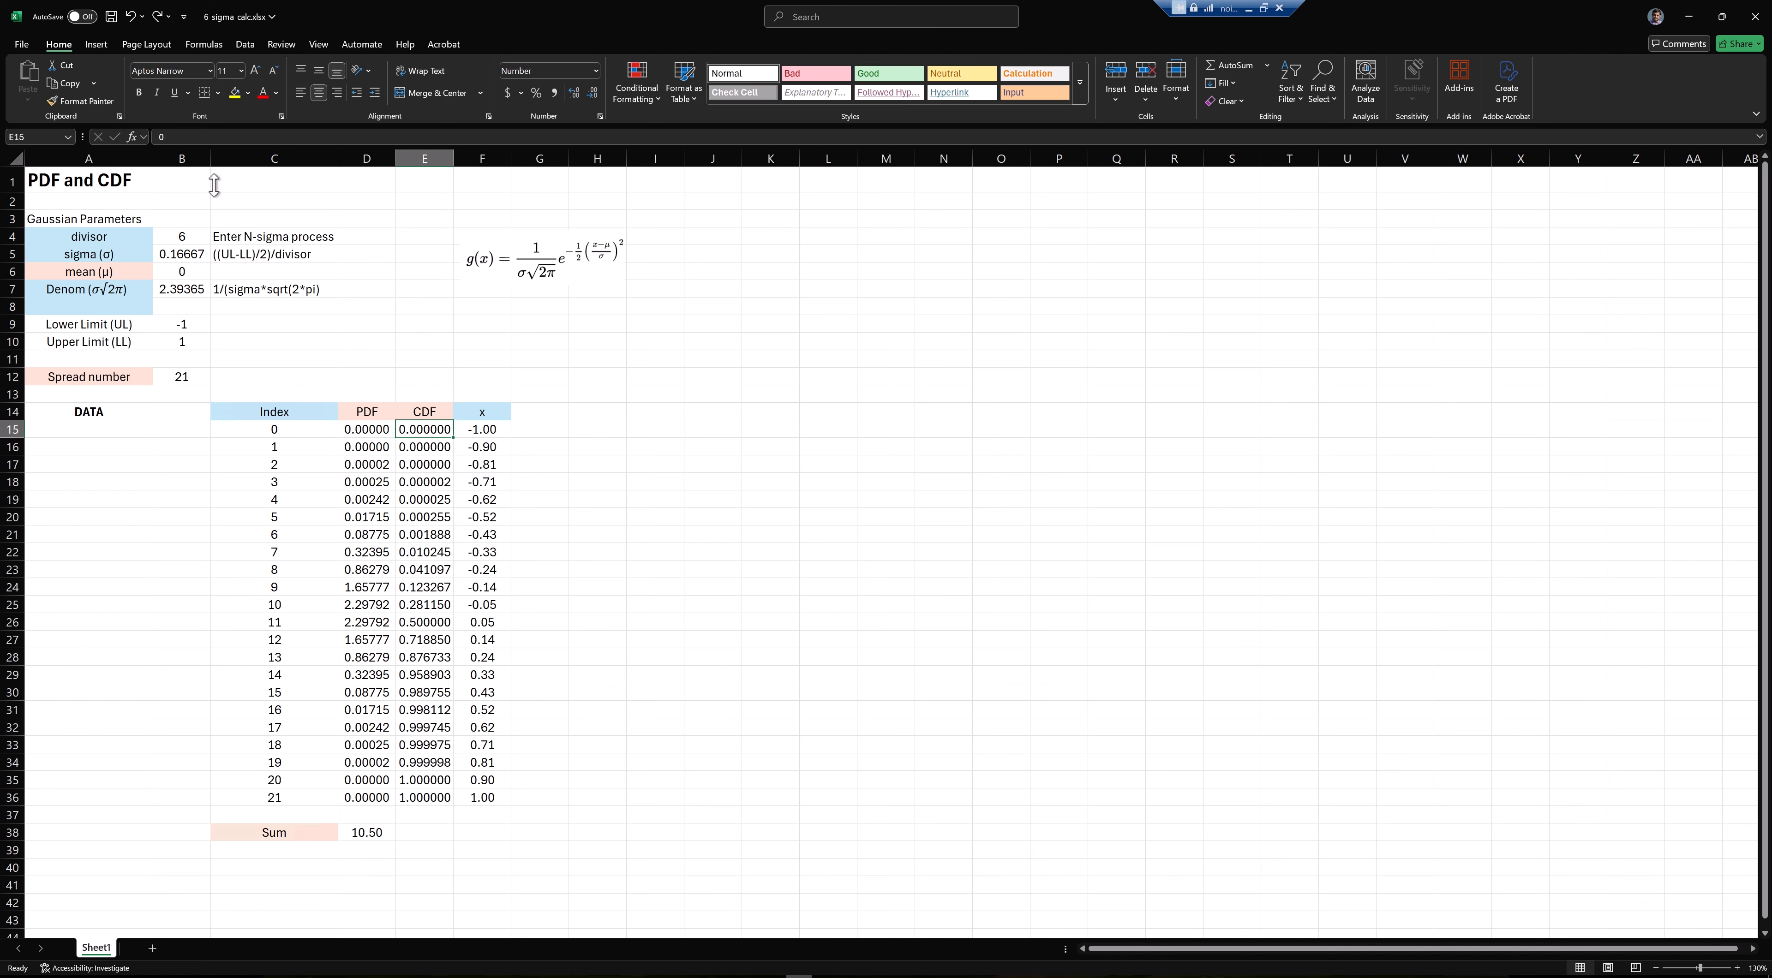
pyautogui.click(433, 447)
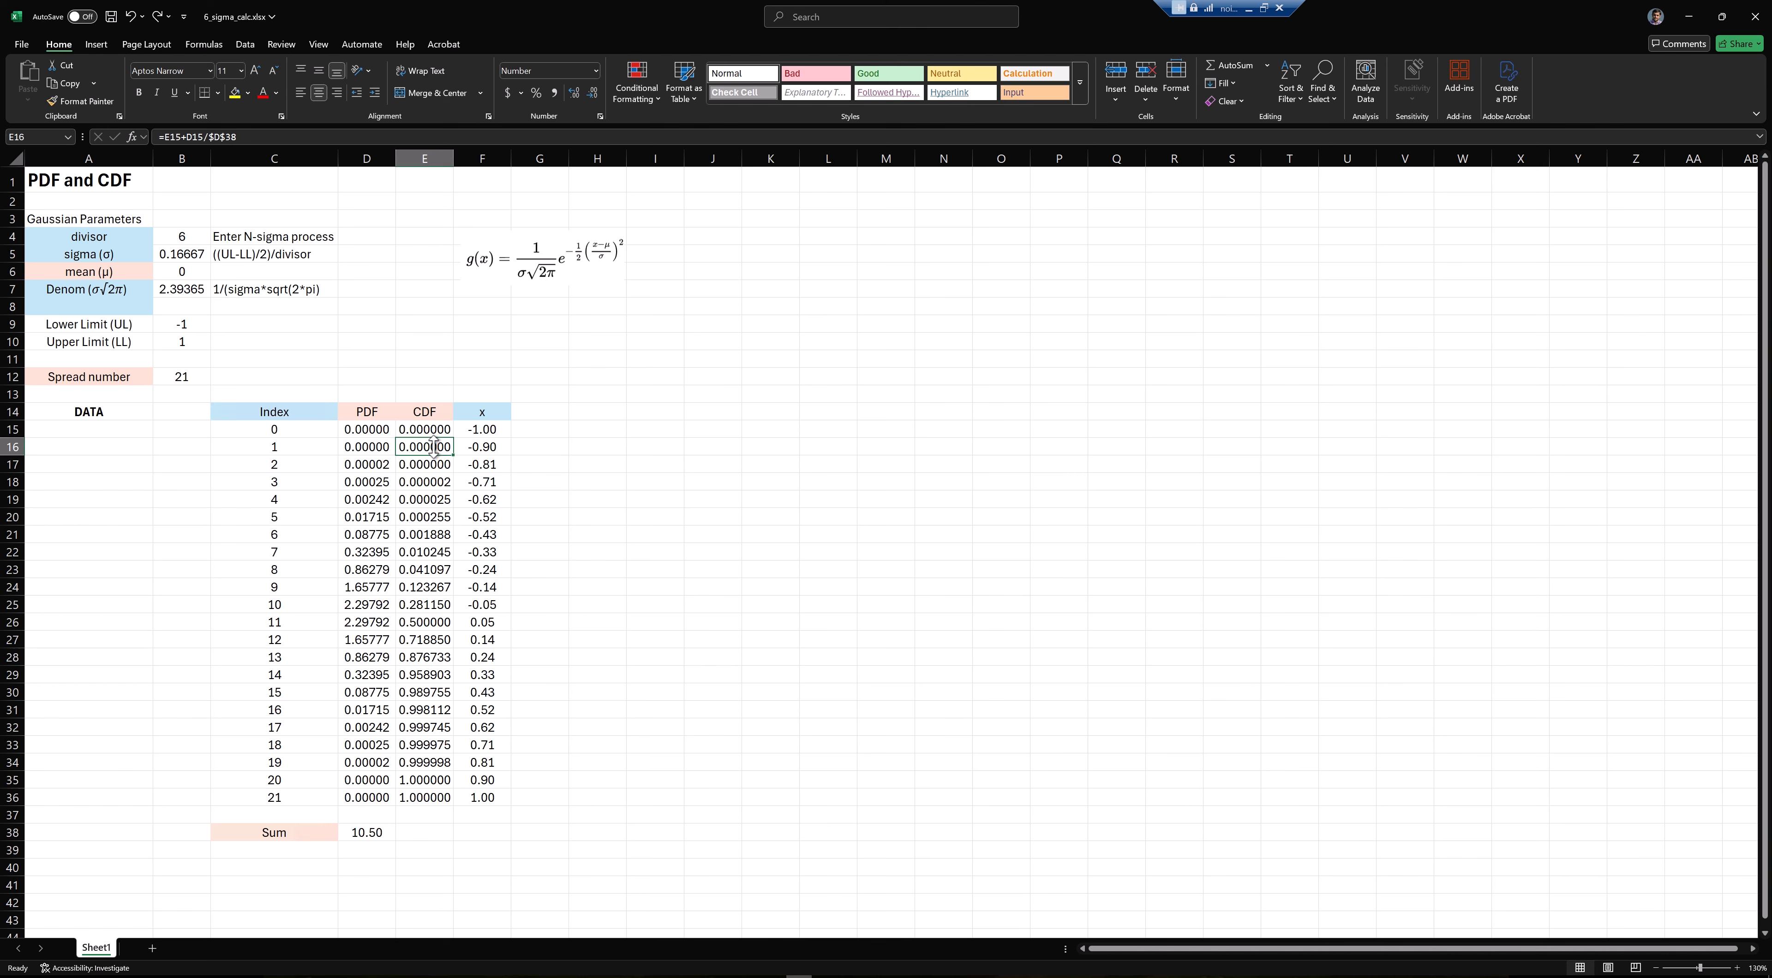
pyautogui.click(437, 462)
pyautogui.click(434, 494)
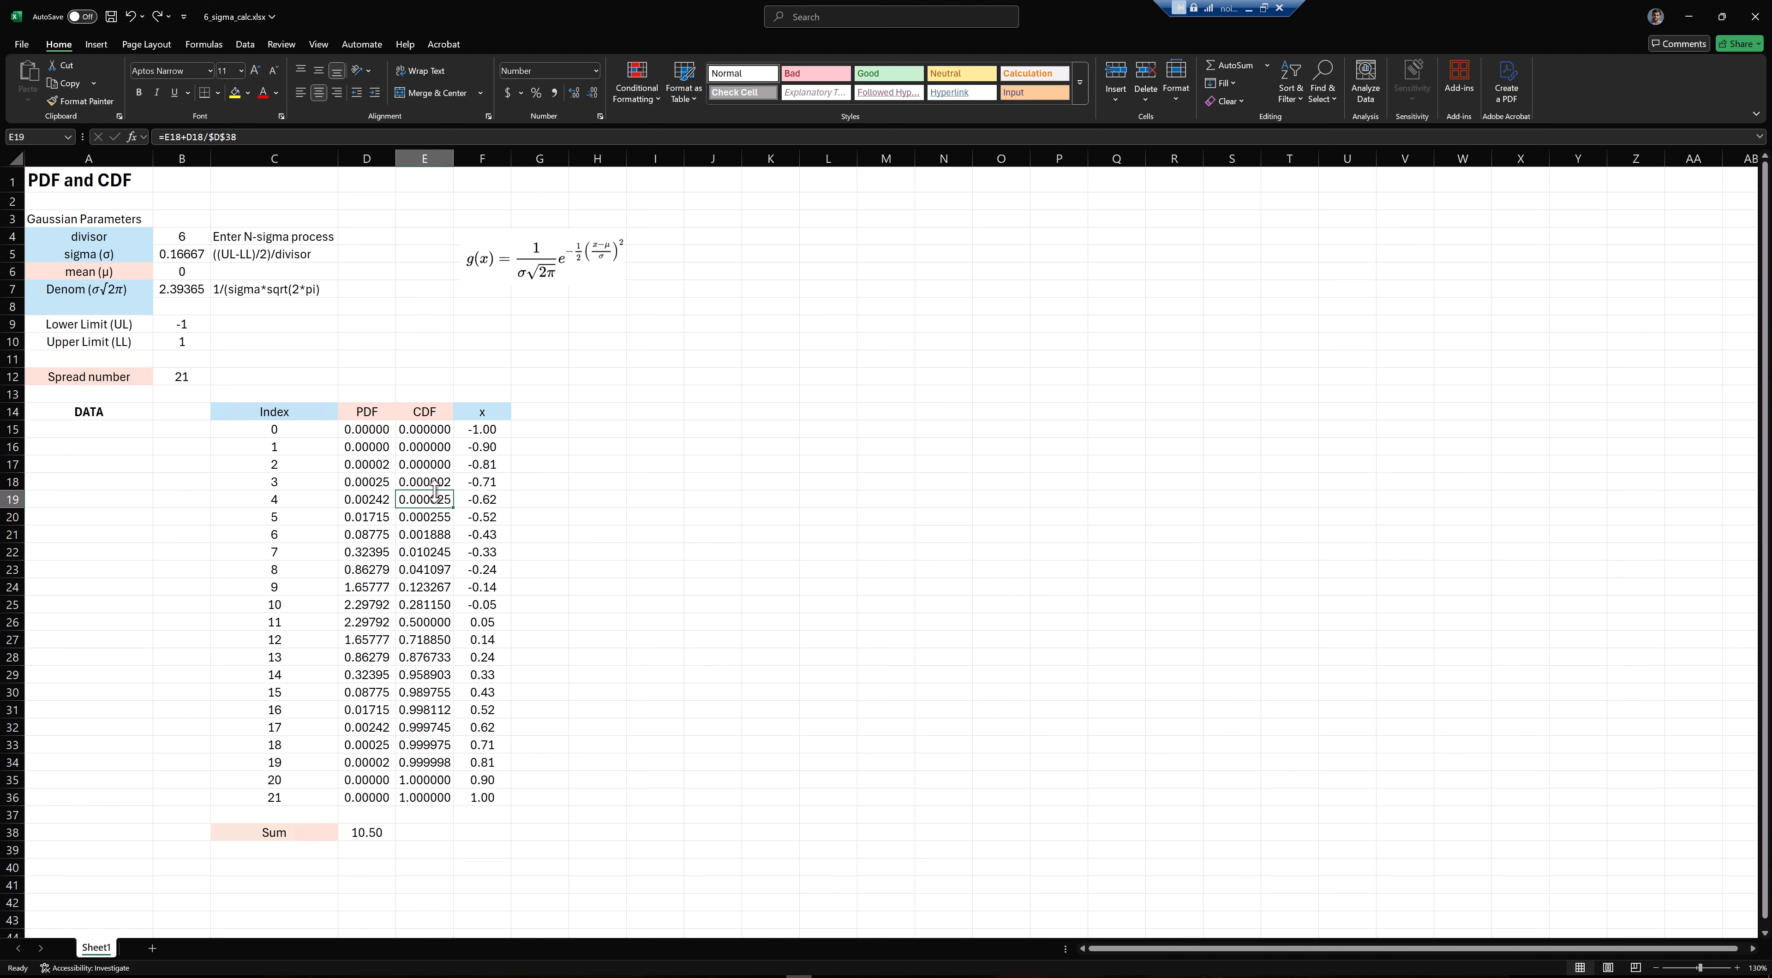
pyautogui.click(429, 519)
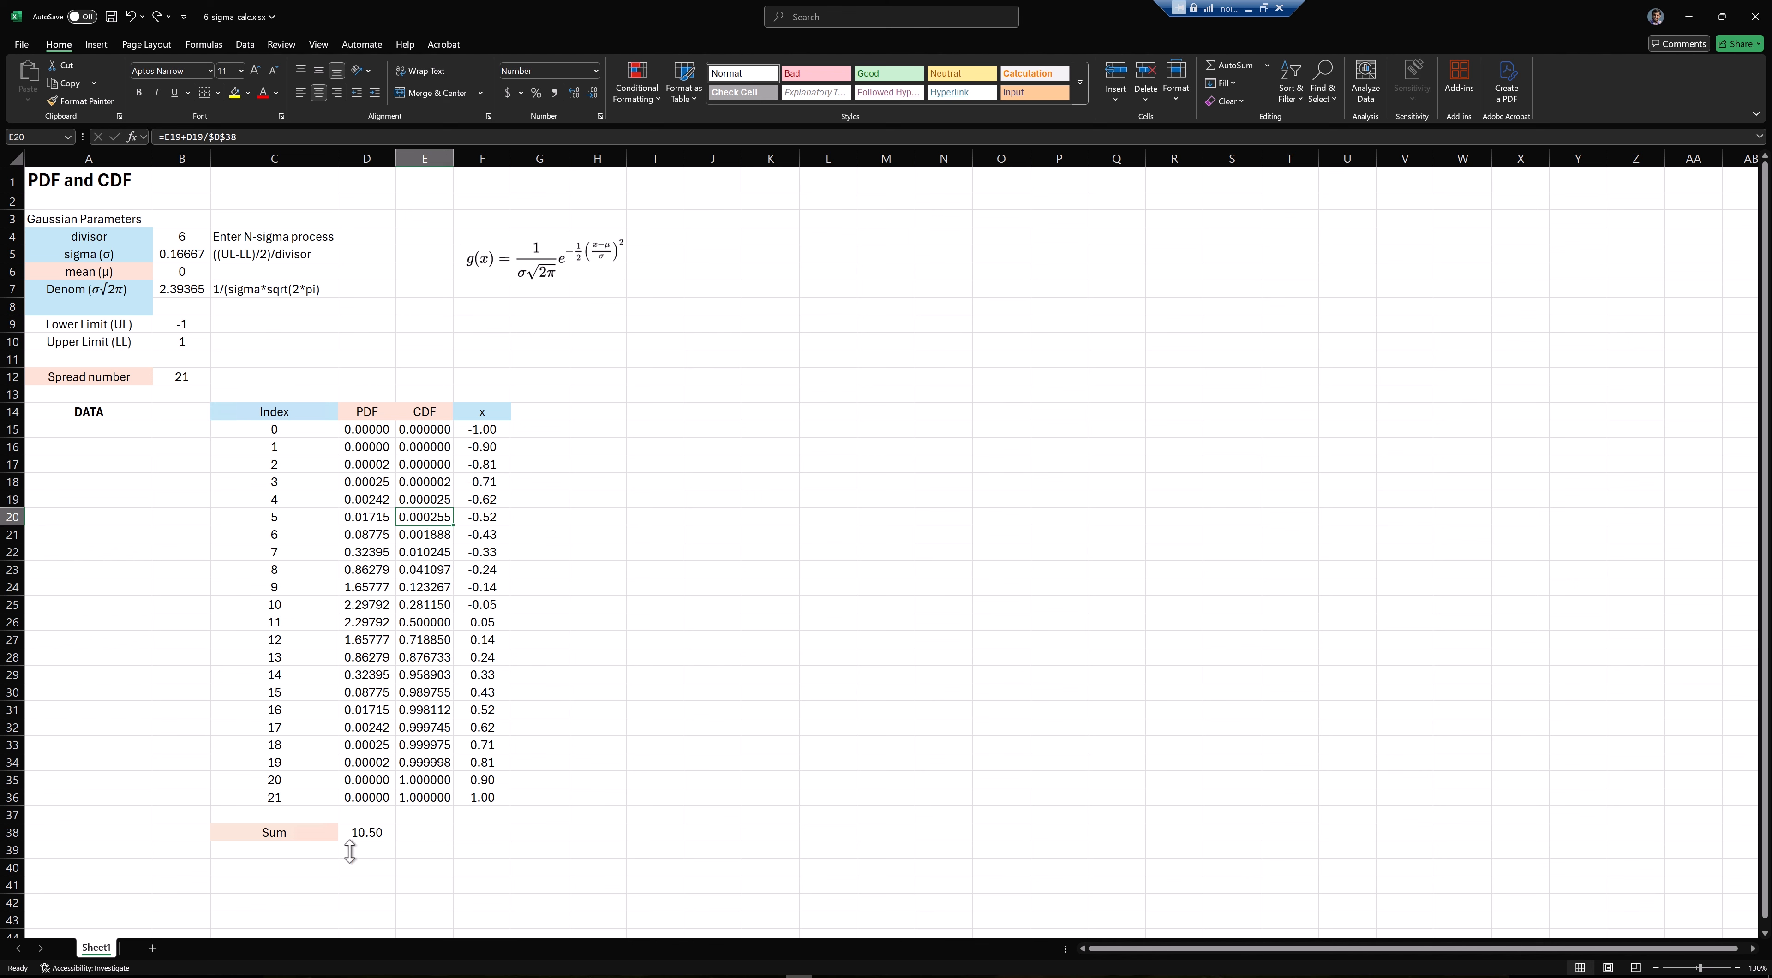
pyautogui.click(433, 903)
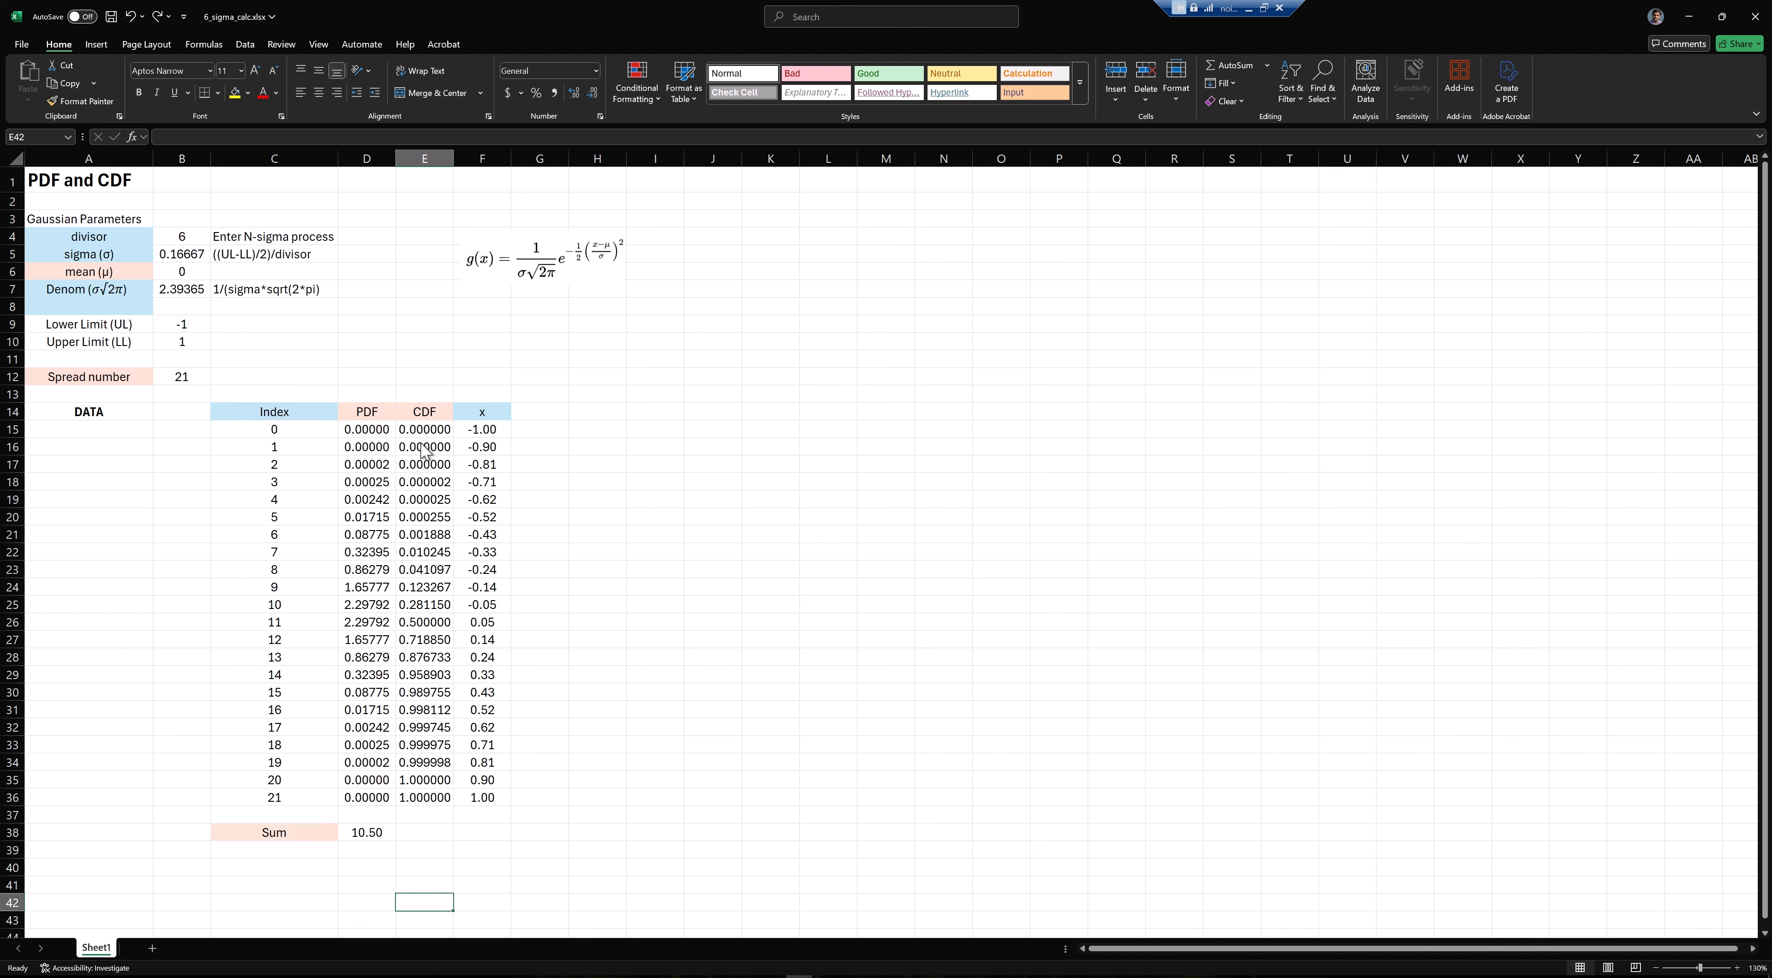
# Copy the CDF and x values in cells E15:F36
pyautogui.moveTo(415, 432); pyautogui.dragTo(474, 800)
pyautogui.rightClick(474, 800)
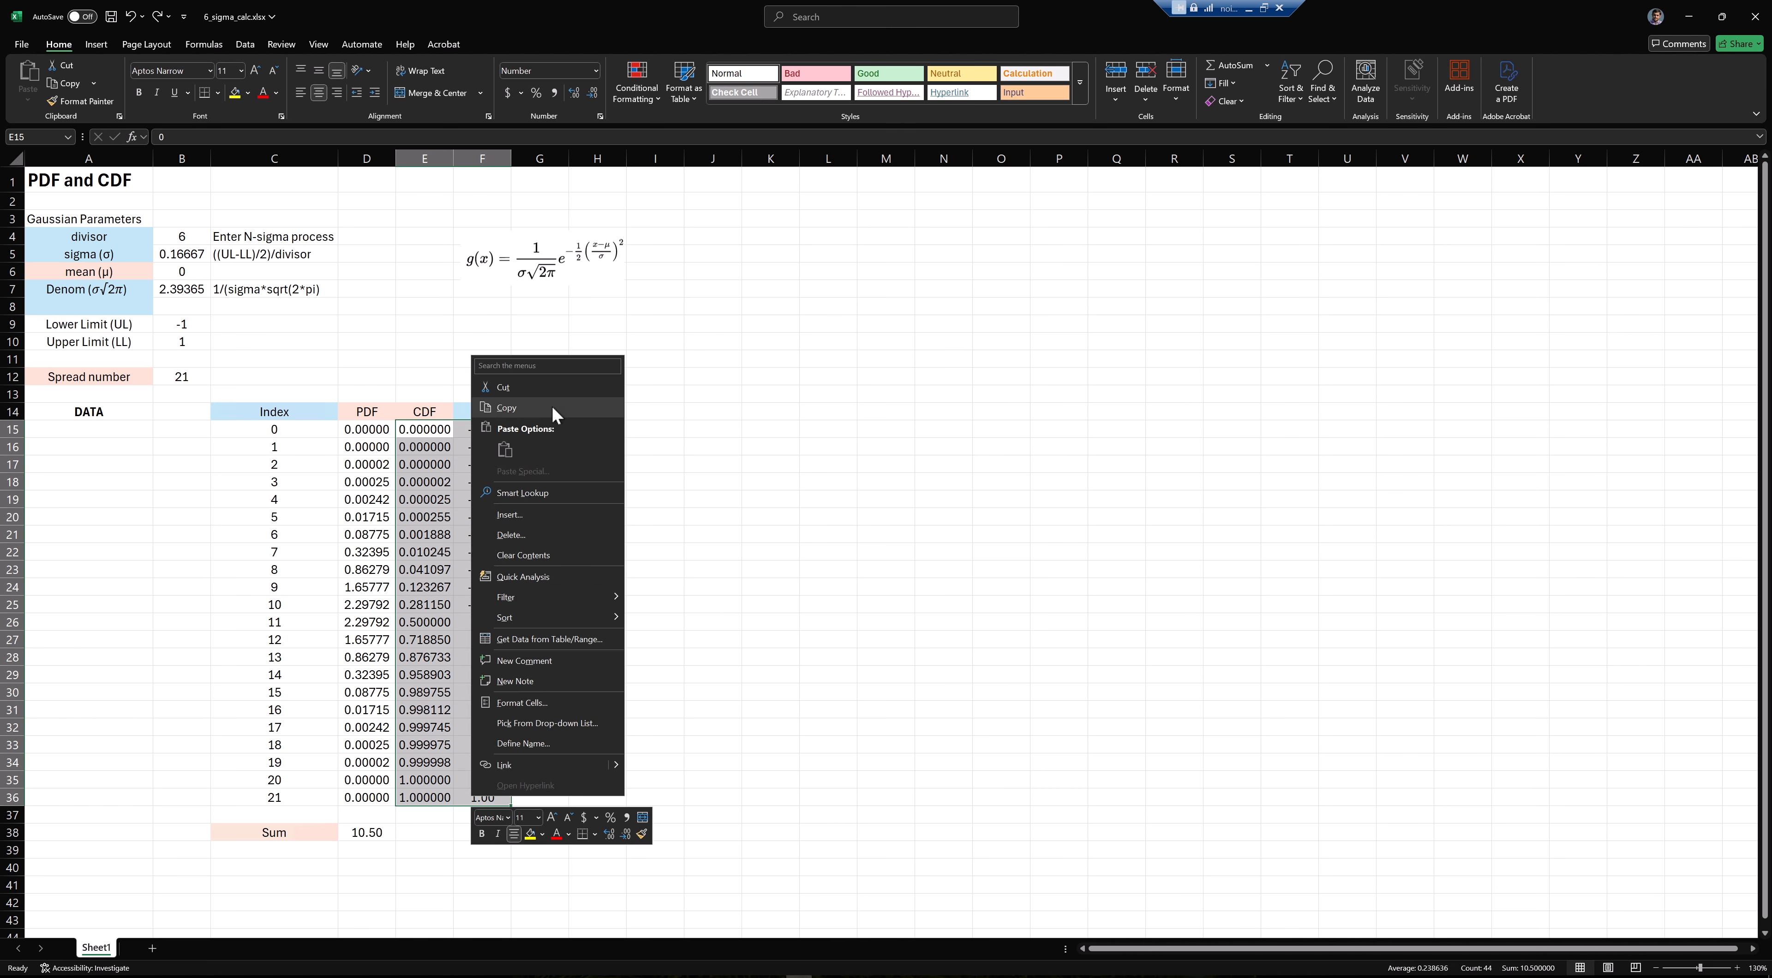
pyautogui.click(536, 410)
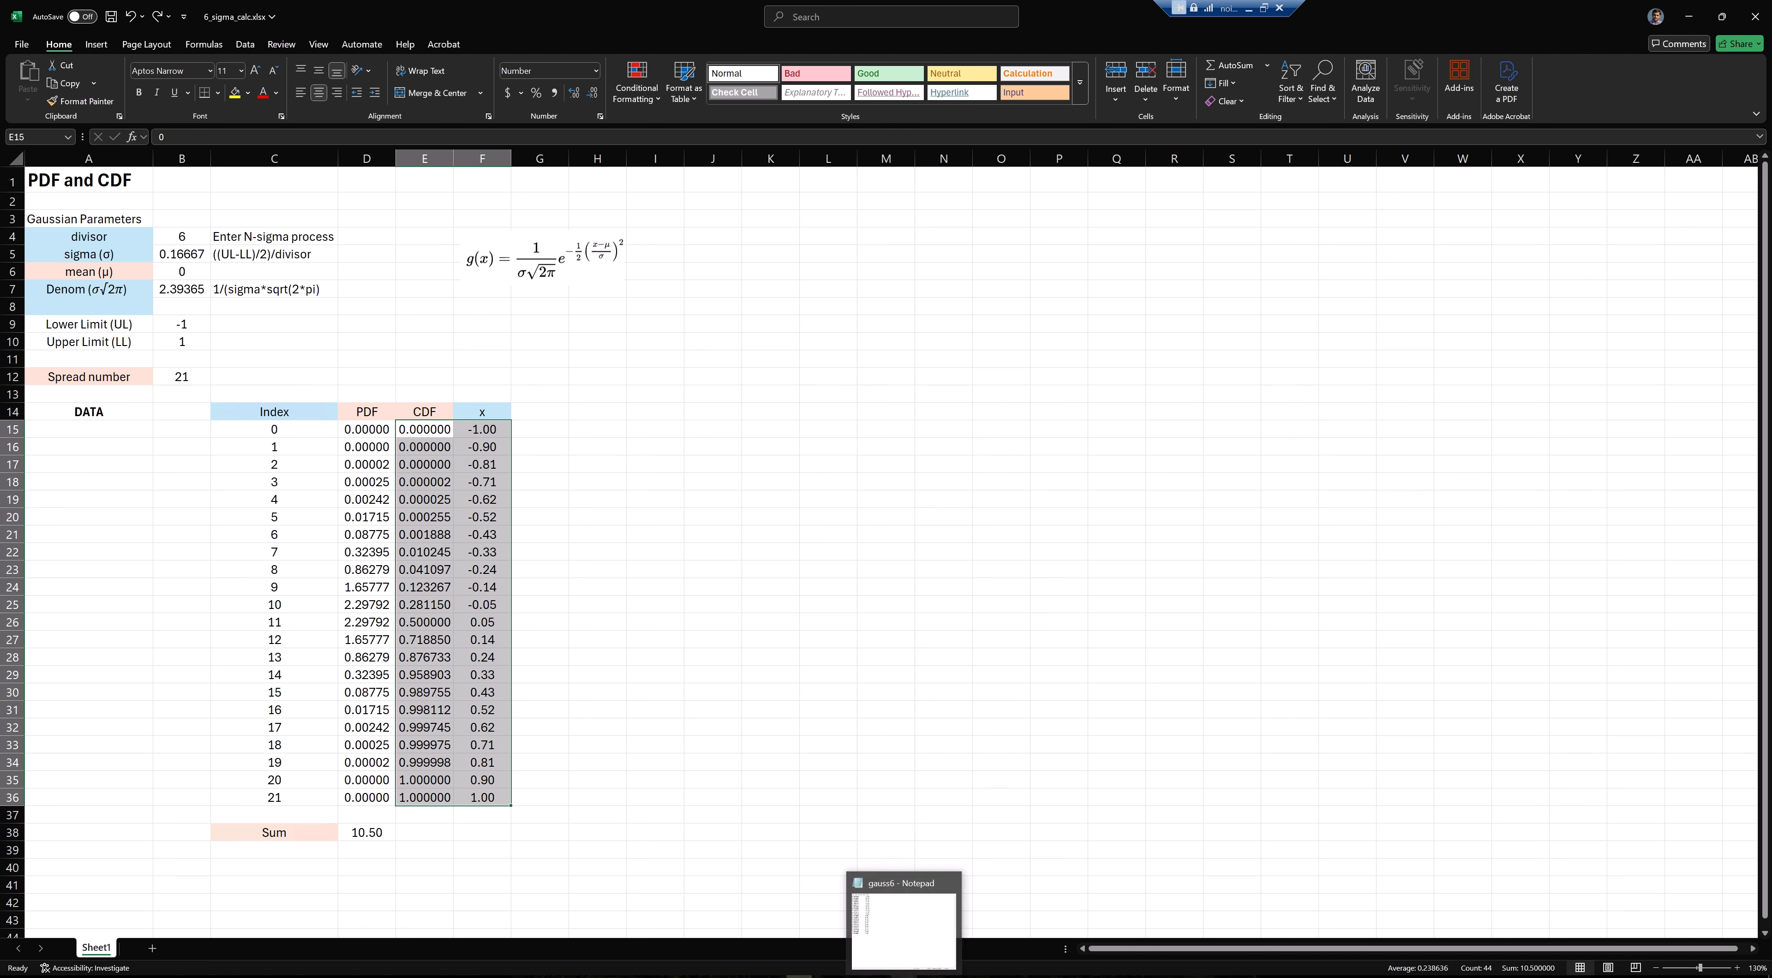
# Switch to Notepad and review the CDF and x data in the gauss6 file and its save options
pyautogui.click(903, 957)
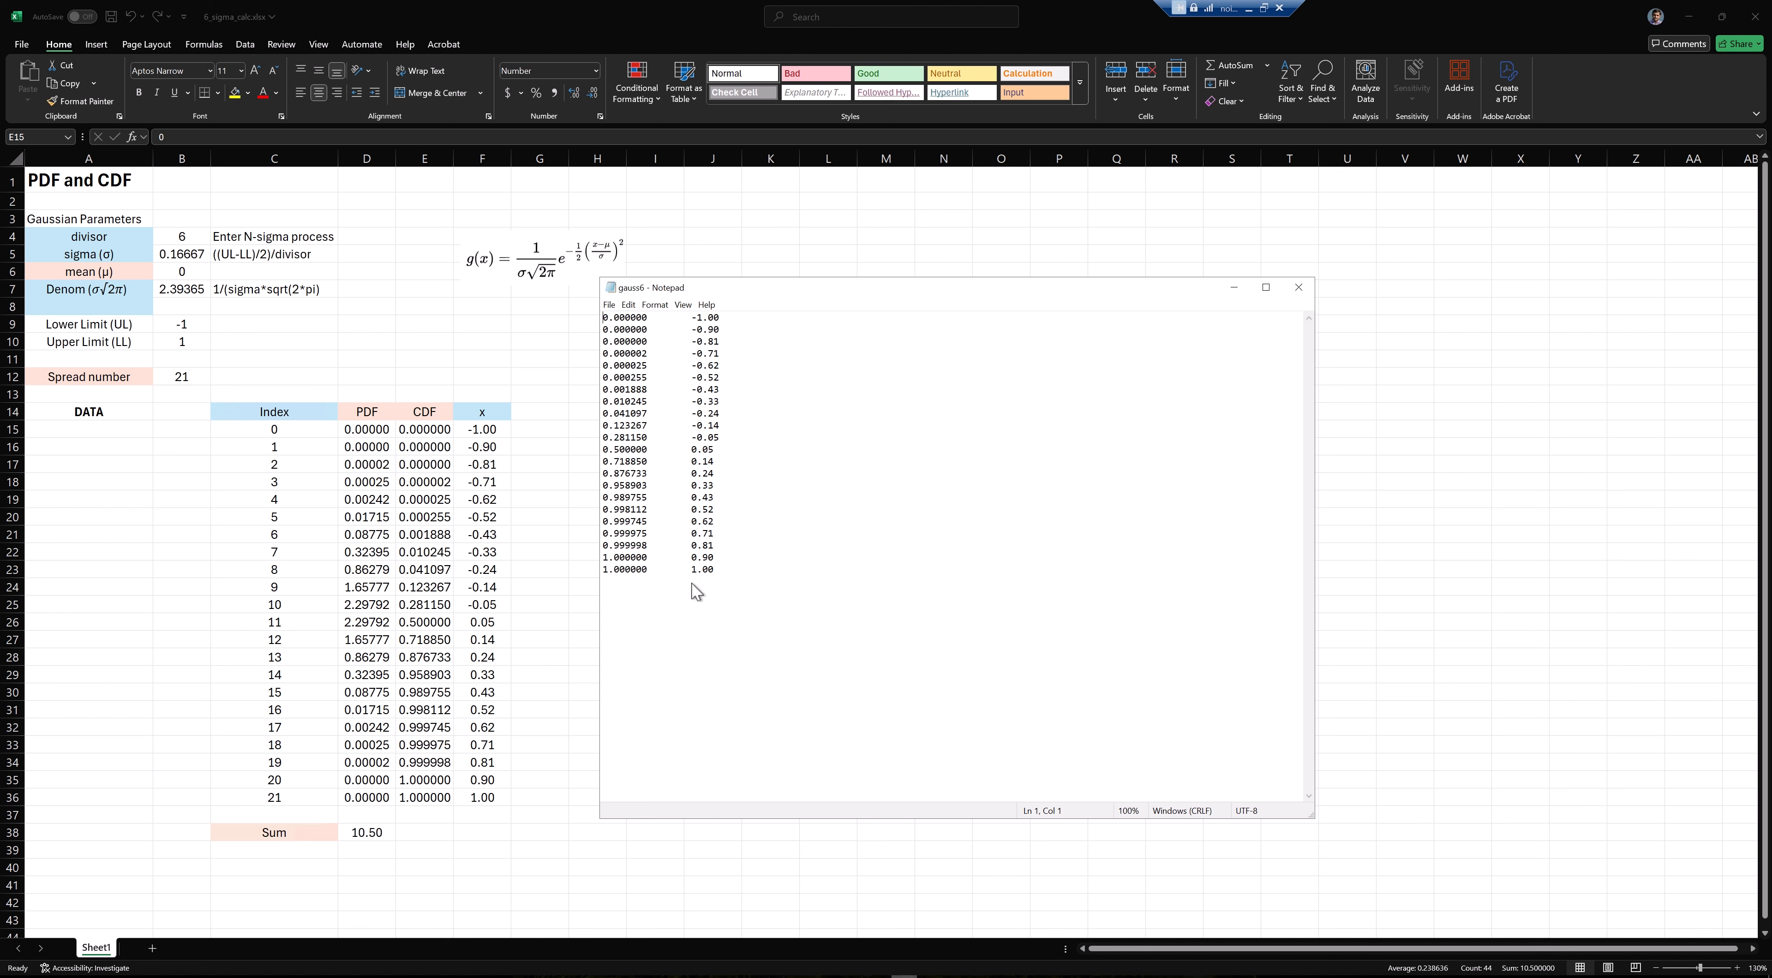
pyautogui.click(609, 305)
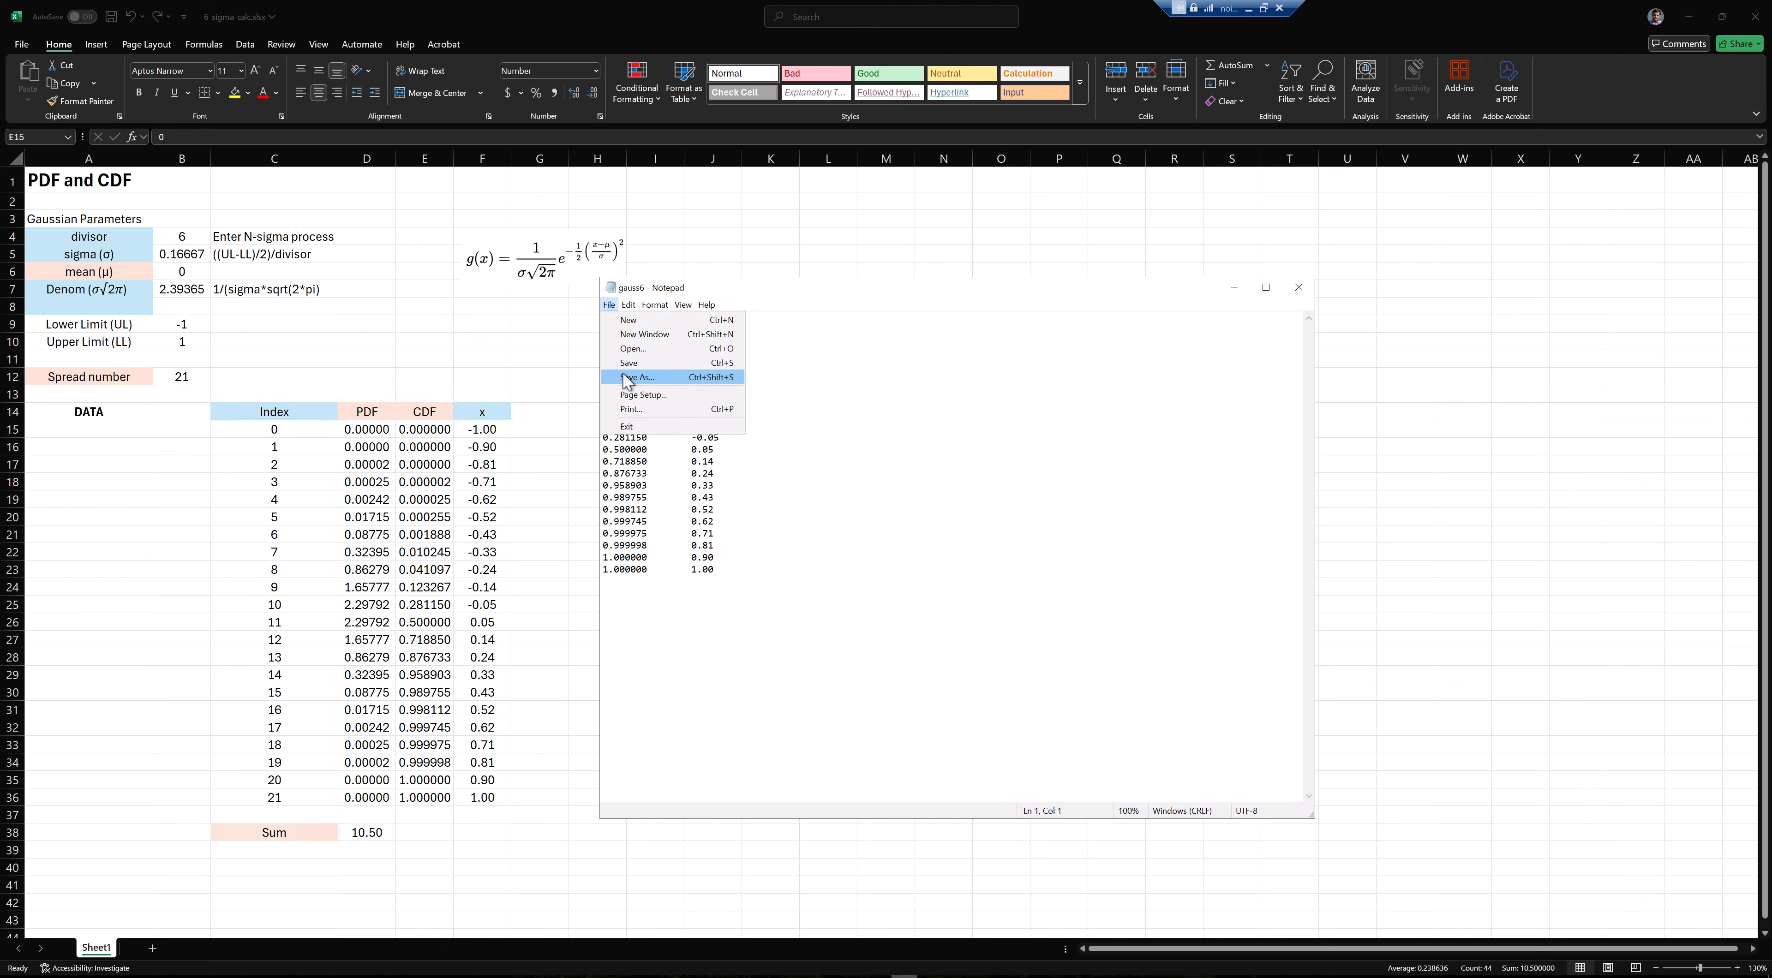
pyautogui.click(651, 439)
pyautogui.click(1234, 288)
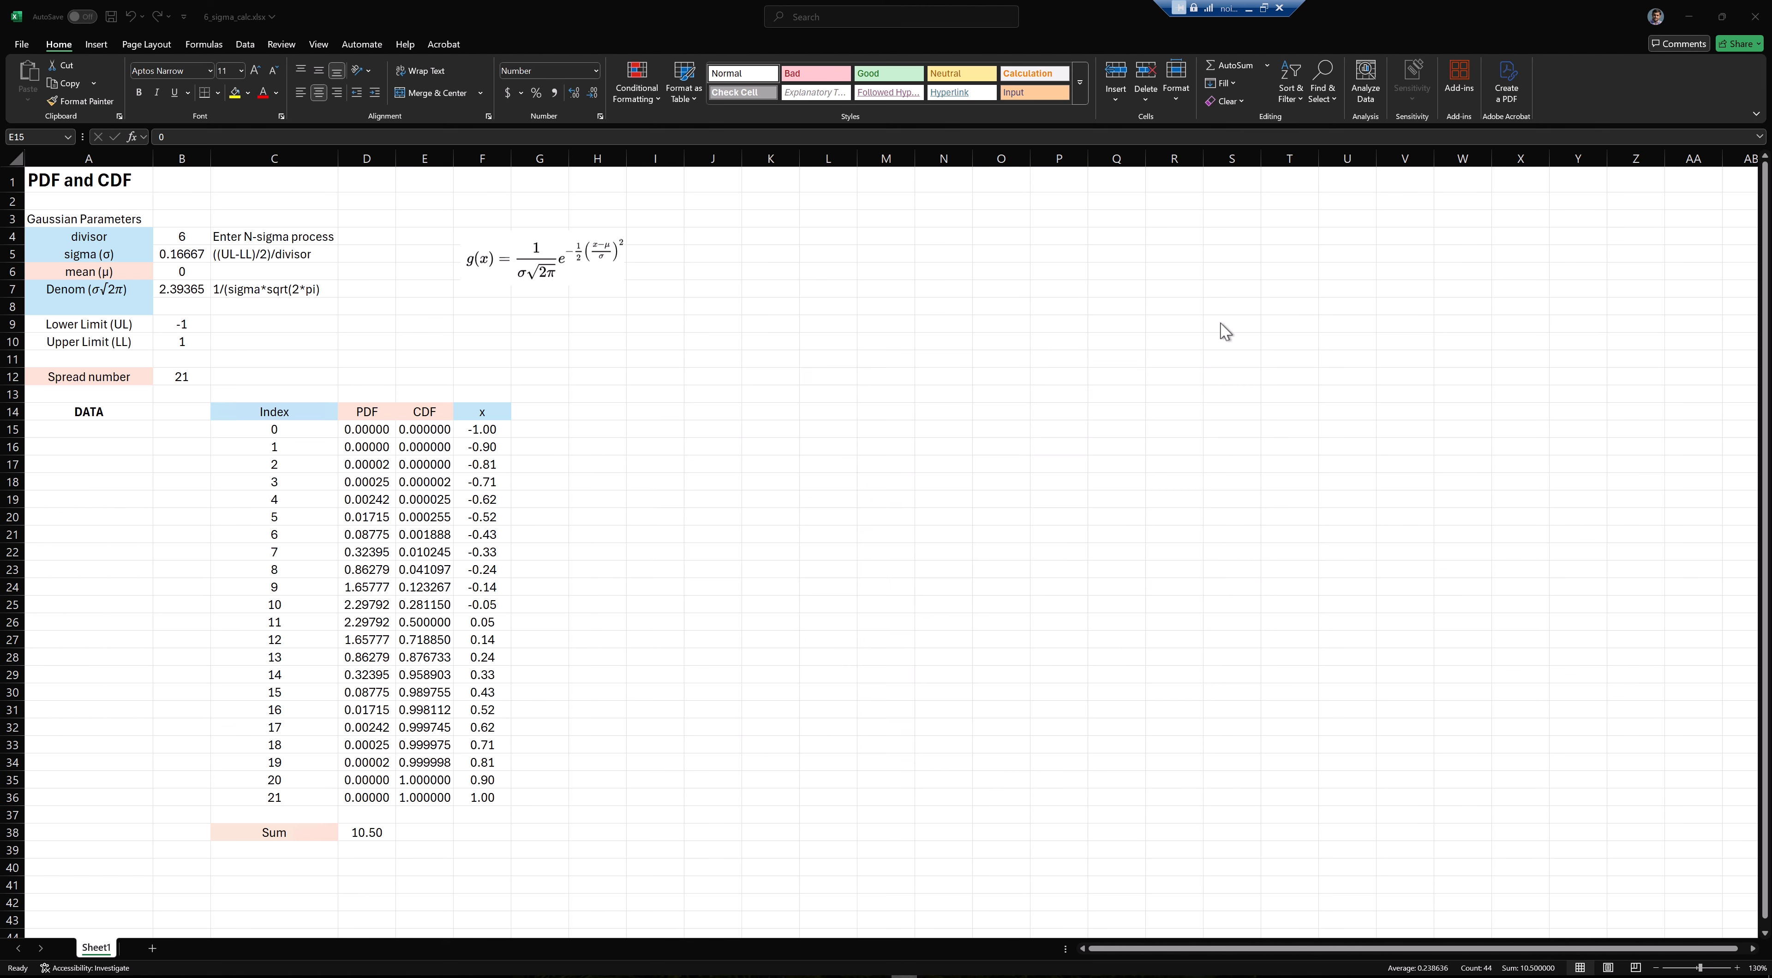
# Switch to File Explorer and check for the gauss6 file in the PSpice distribution folder
pyautogui.click(779, 922)
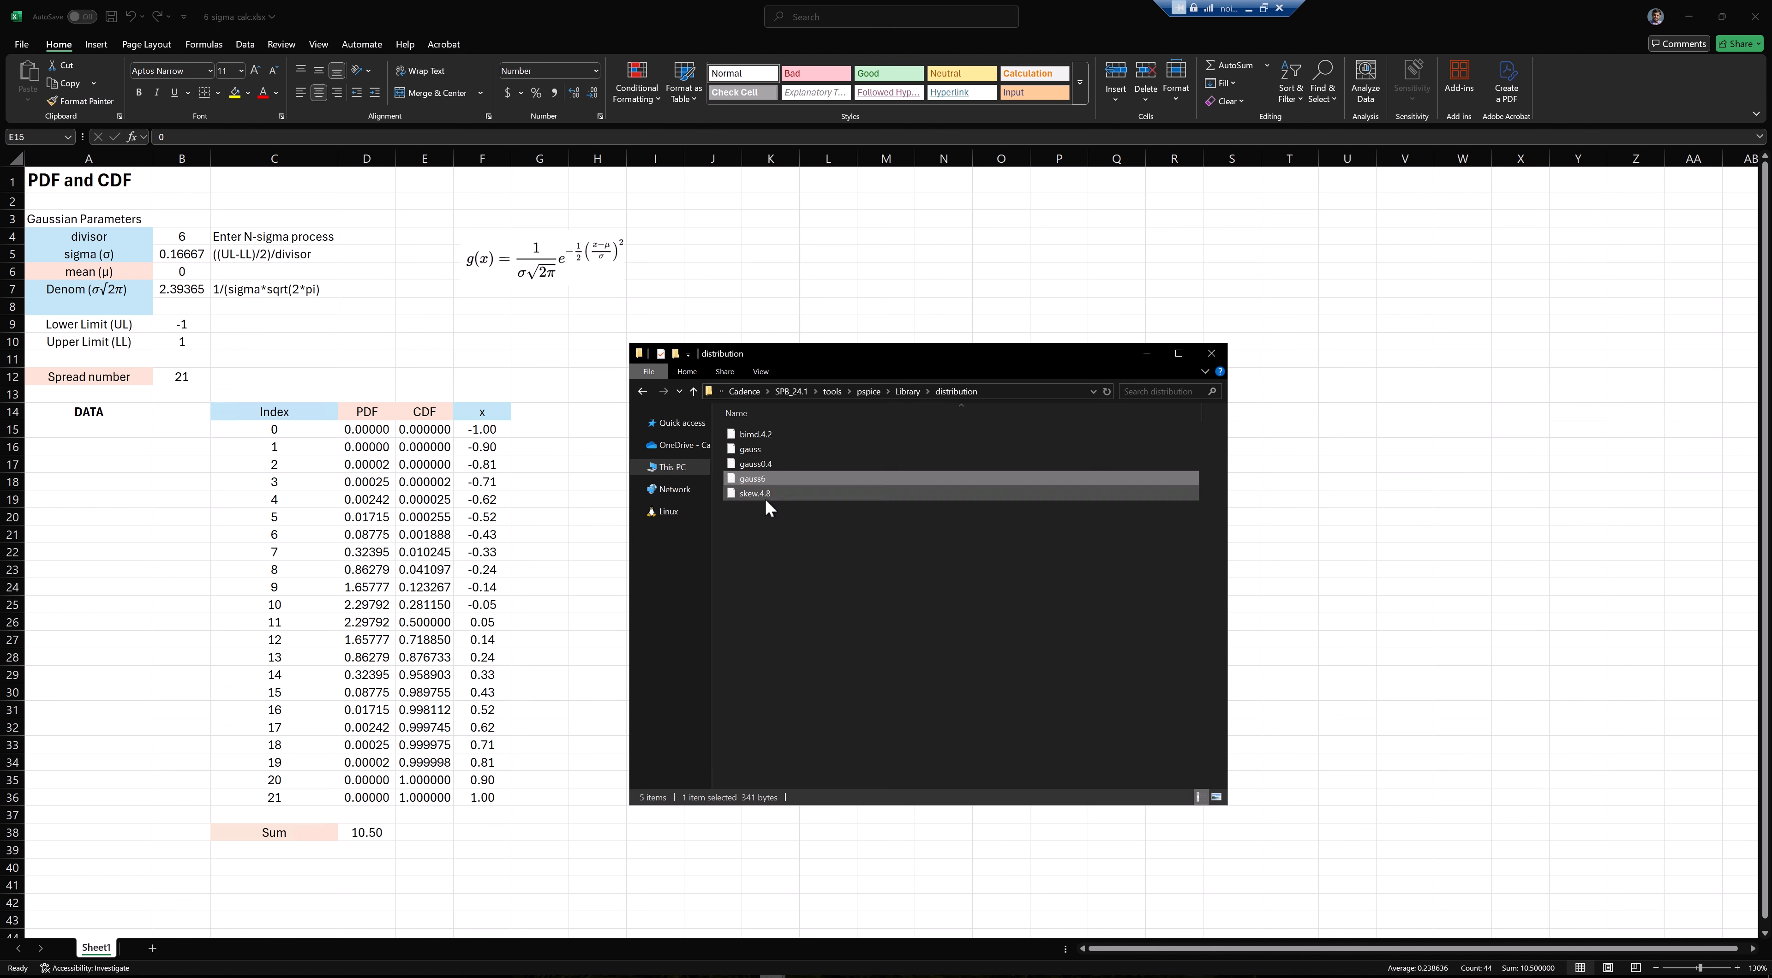
pyautogui.click(759, 523)
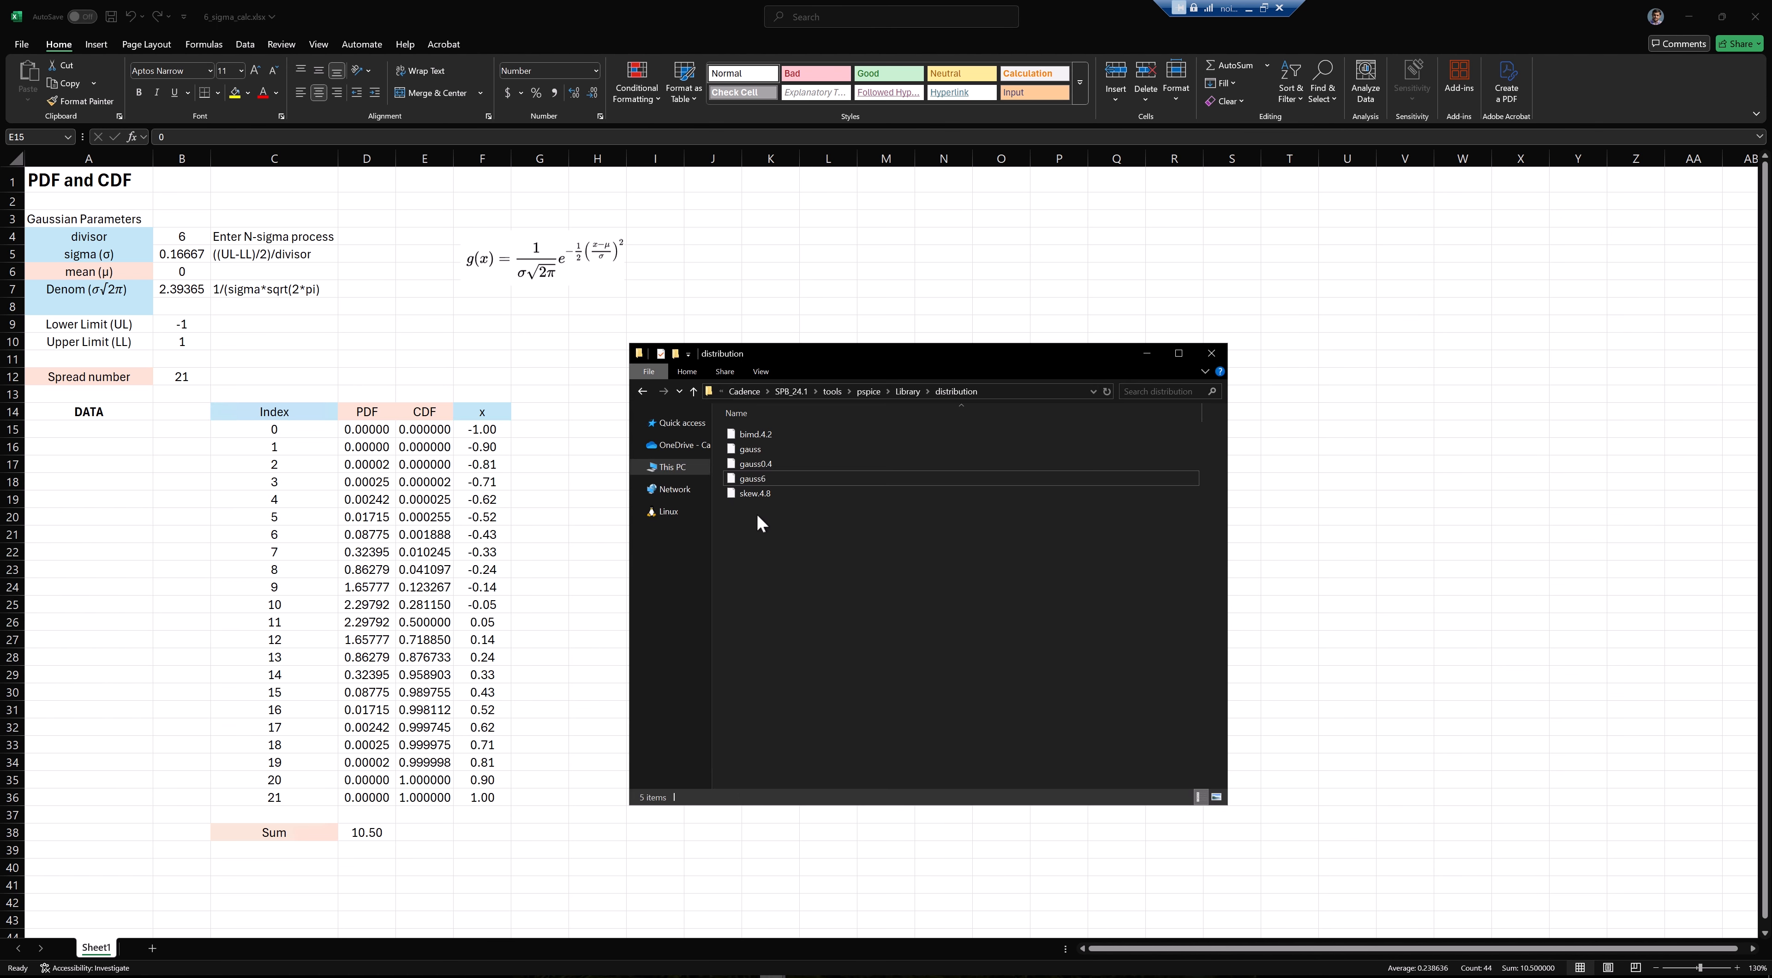
pyautogui.click(1146, 353)
# Switch to the OrCAD schematic and open the properties of resistors R1 and R2 together
pyautogui.moveTo(851, 975)
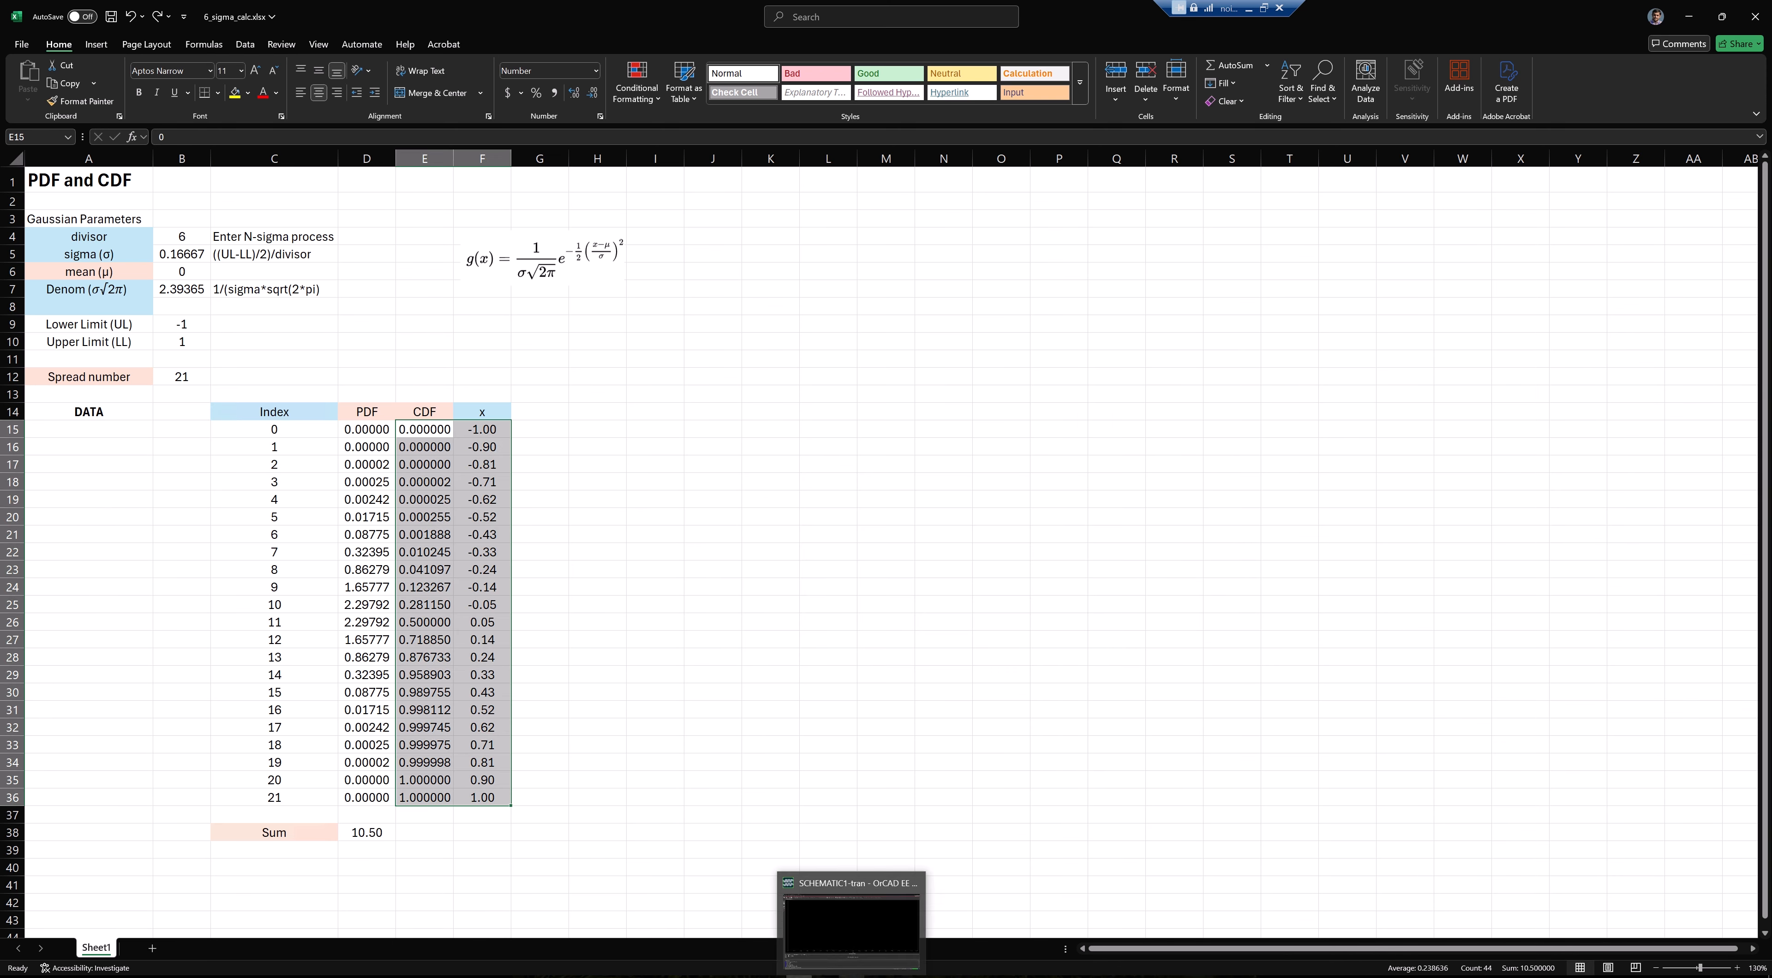
pyautogui.click(851, 925)
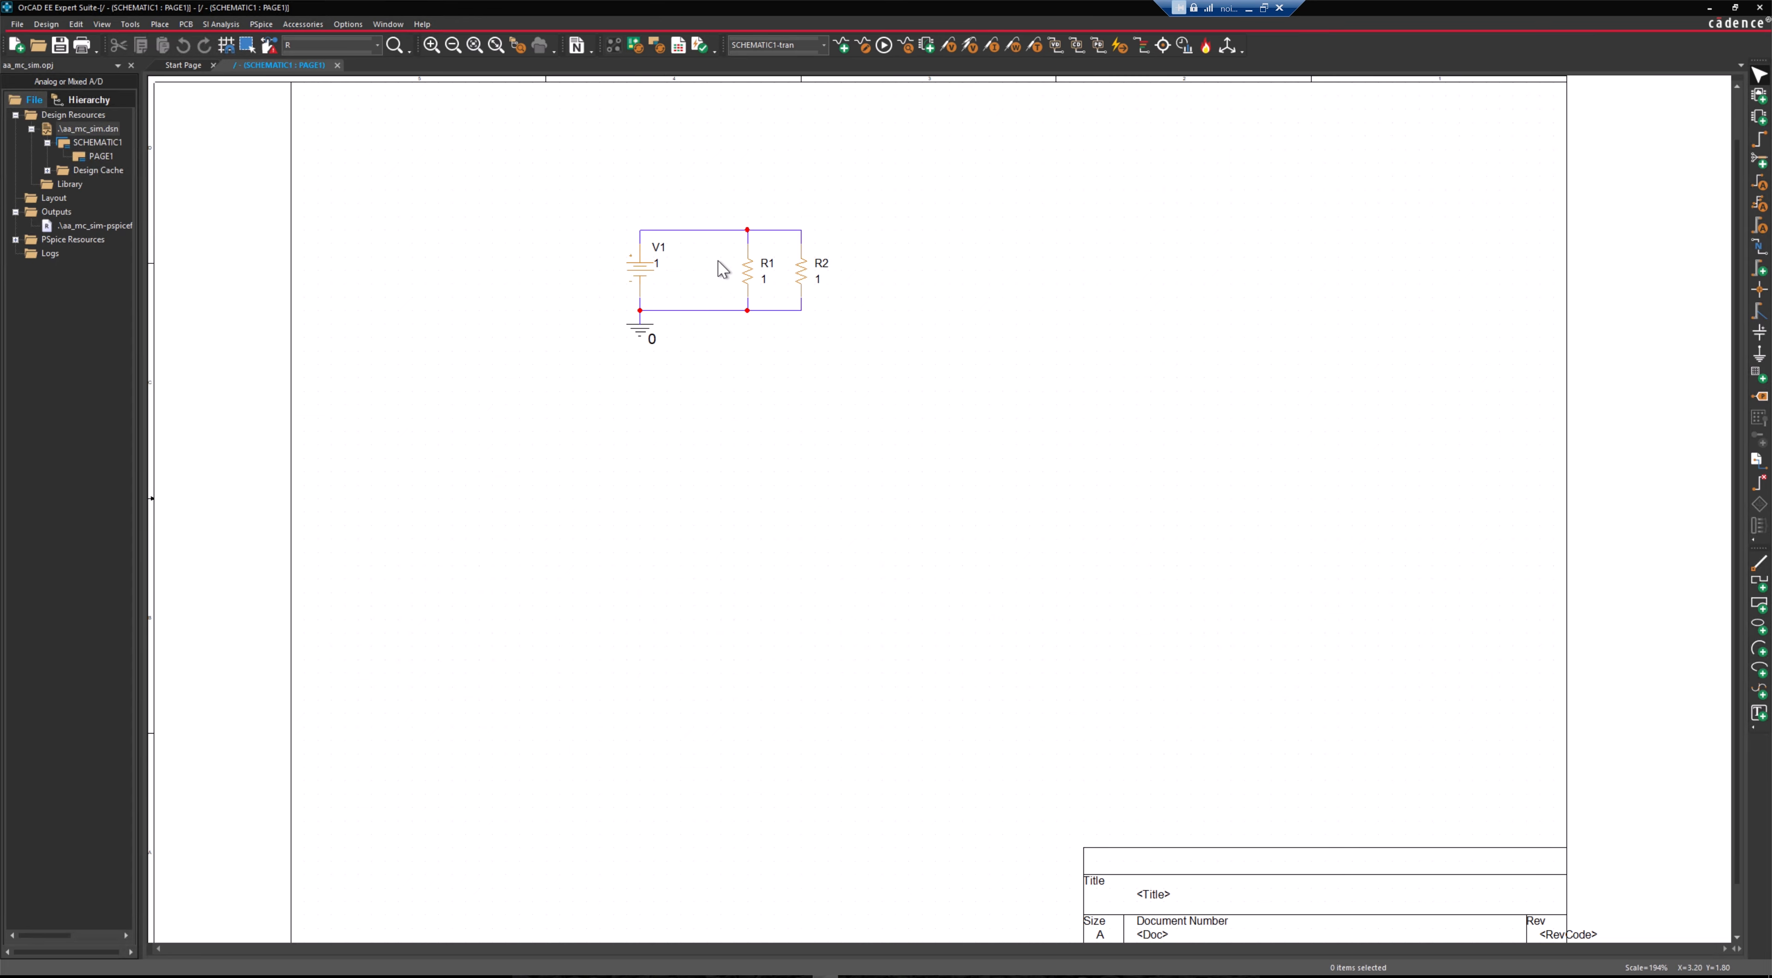
pyautogui.moveTo(718, 258); pyautogui.dragTo(825, 280)
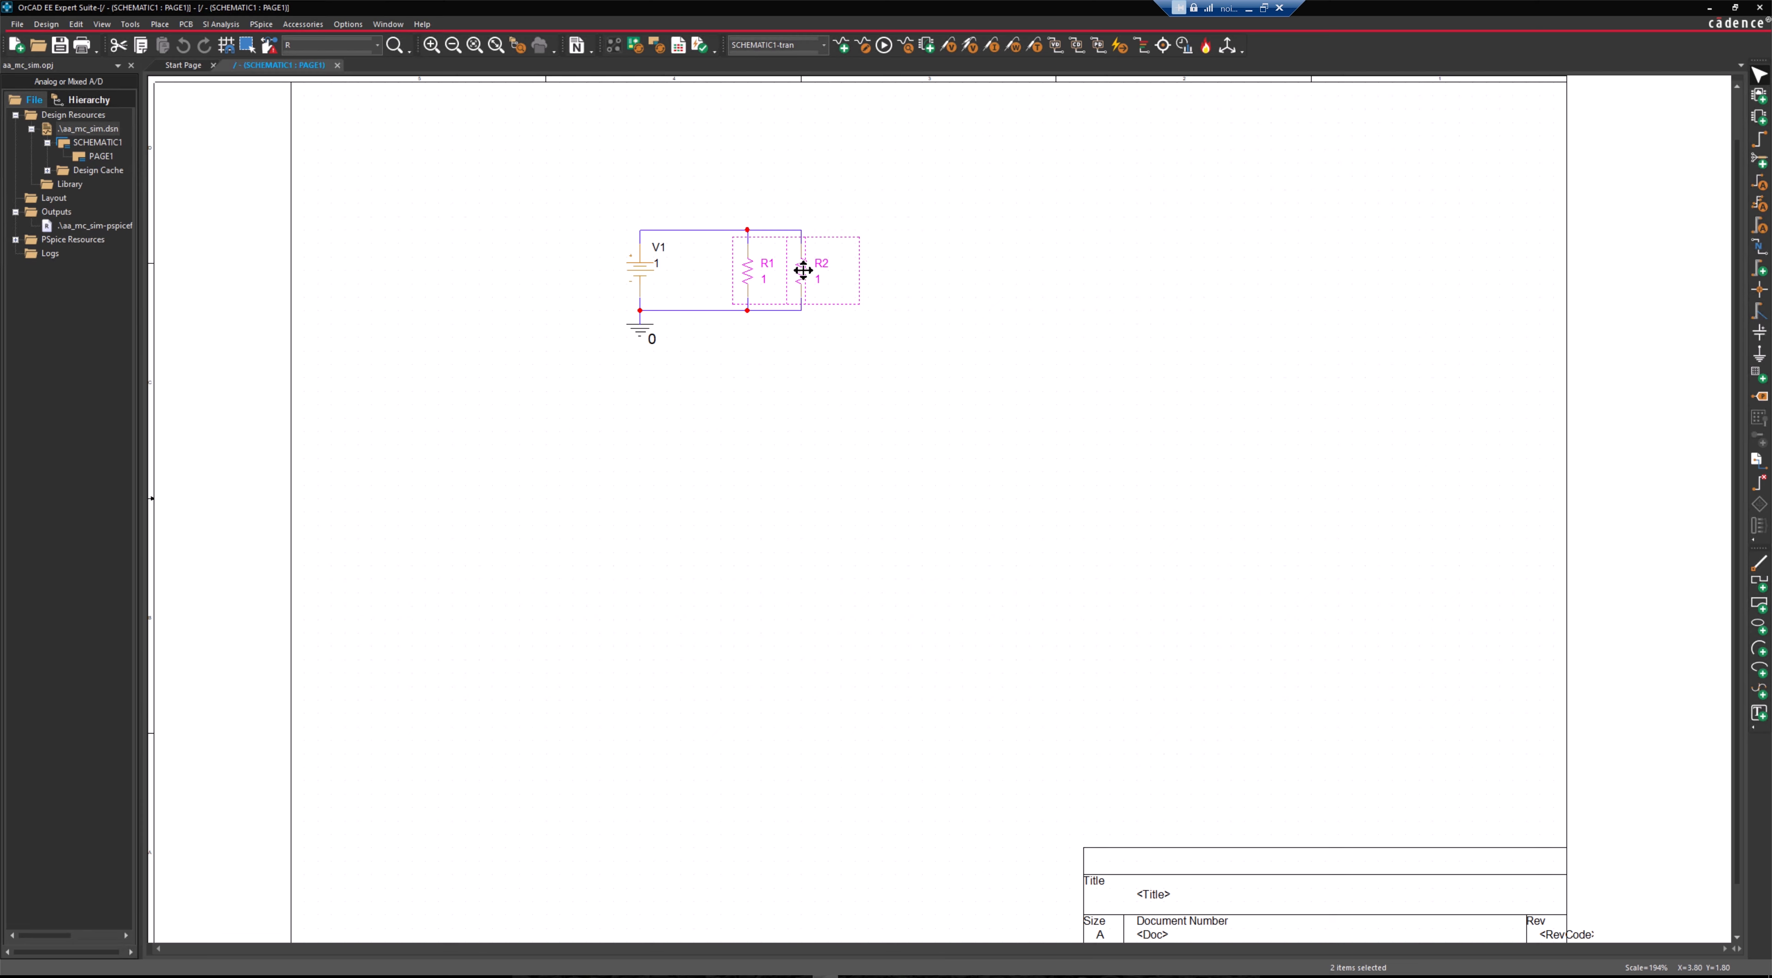
pyautogui.rightClick(803, 270)
pyautogui.click(809, 364)
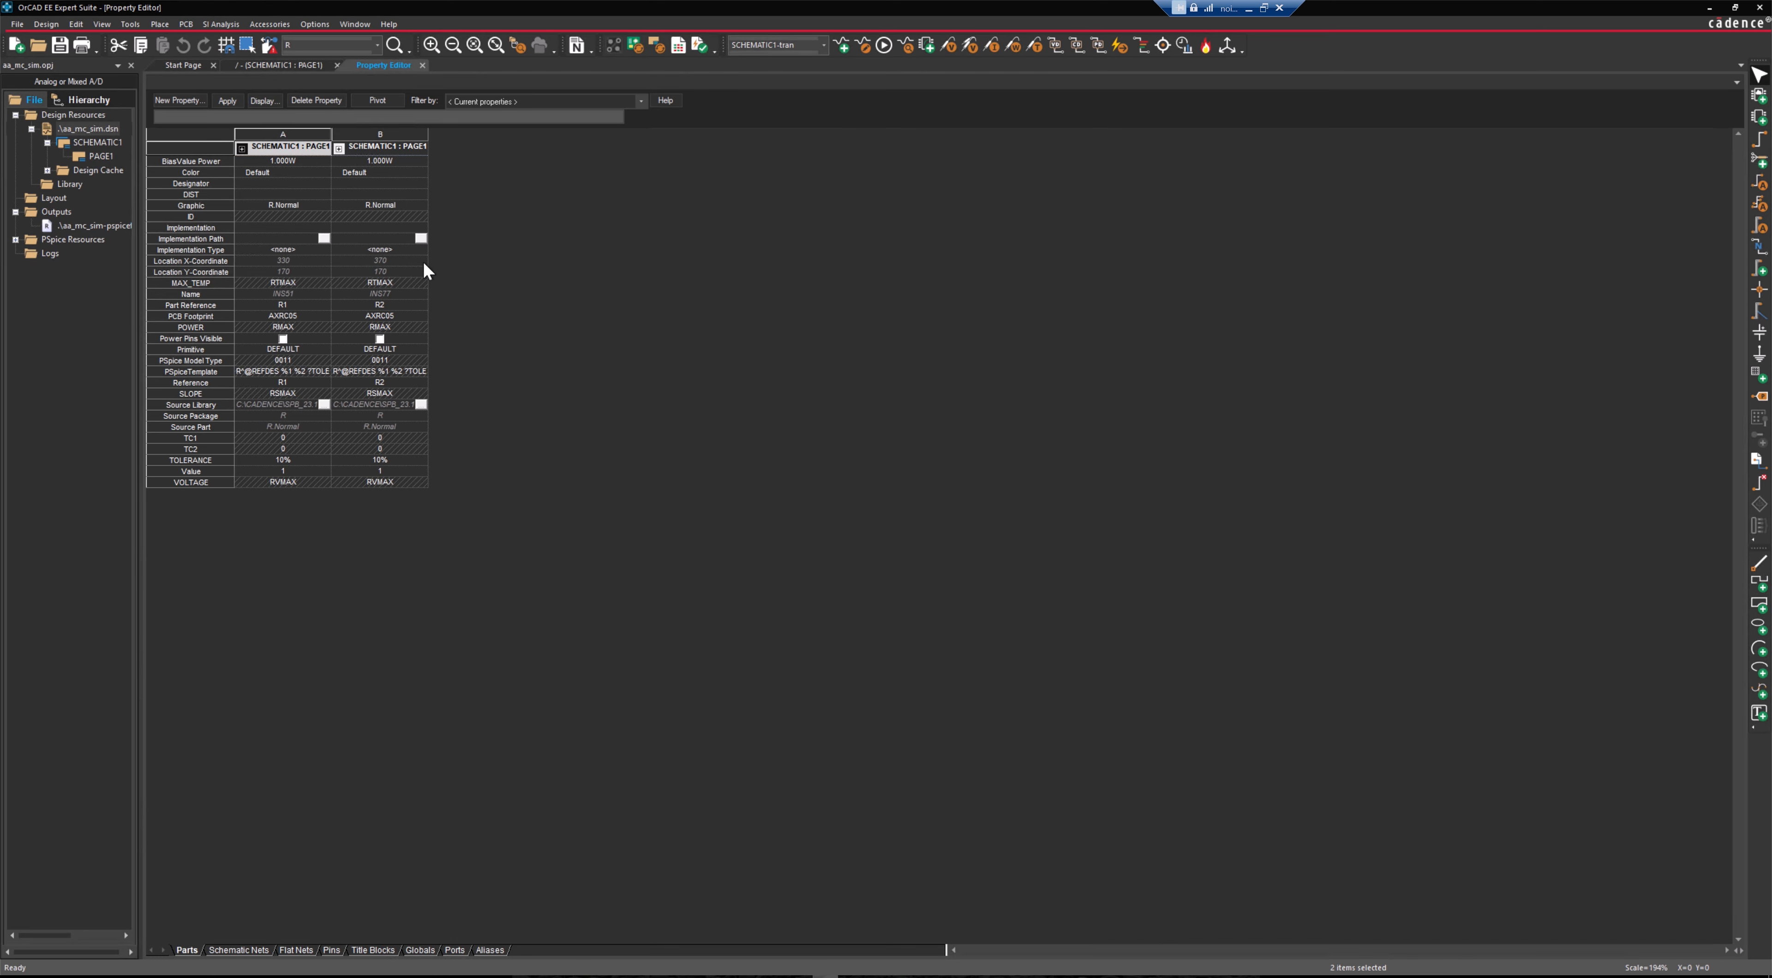
# Set the DIST property to gauss for R1 and gauss6 for R2, and close the Property Editor
pyautogui.click(250, 198)
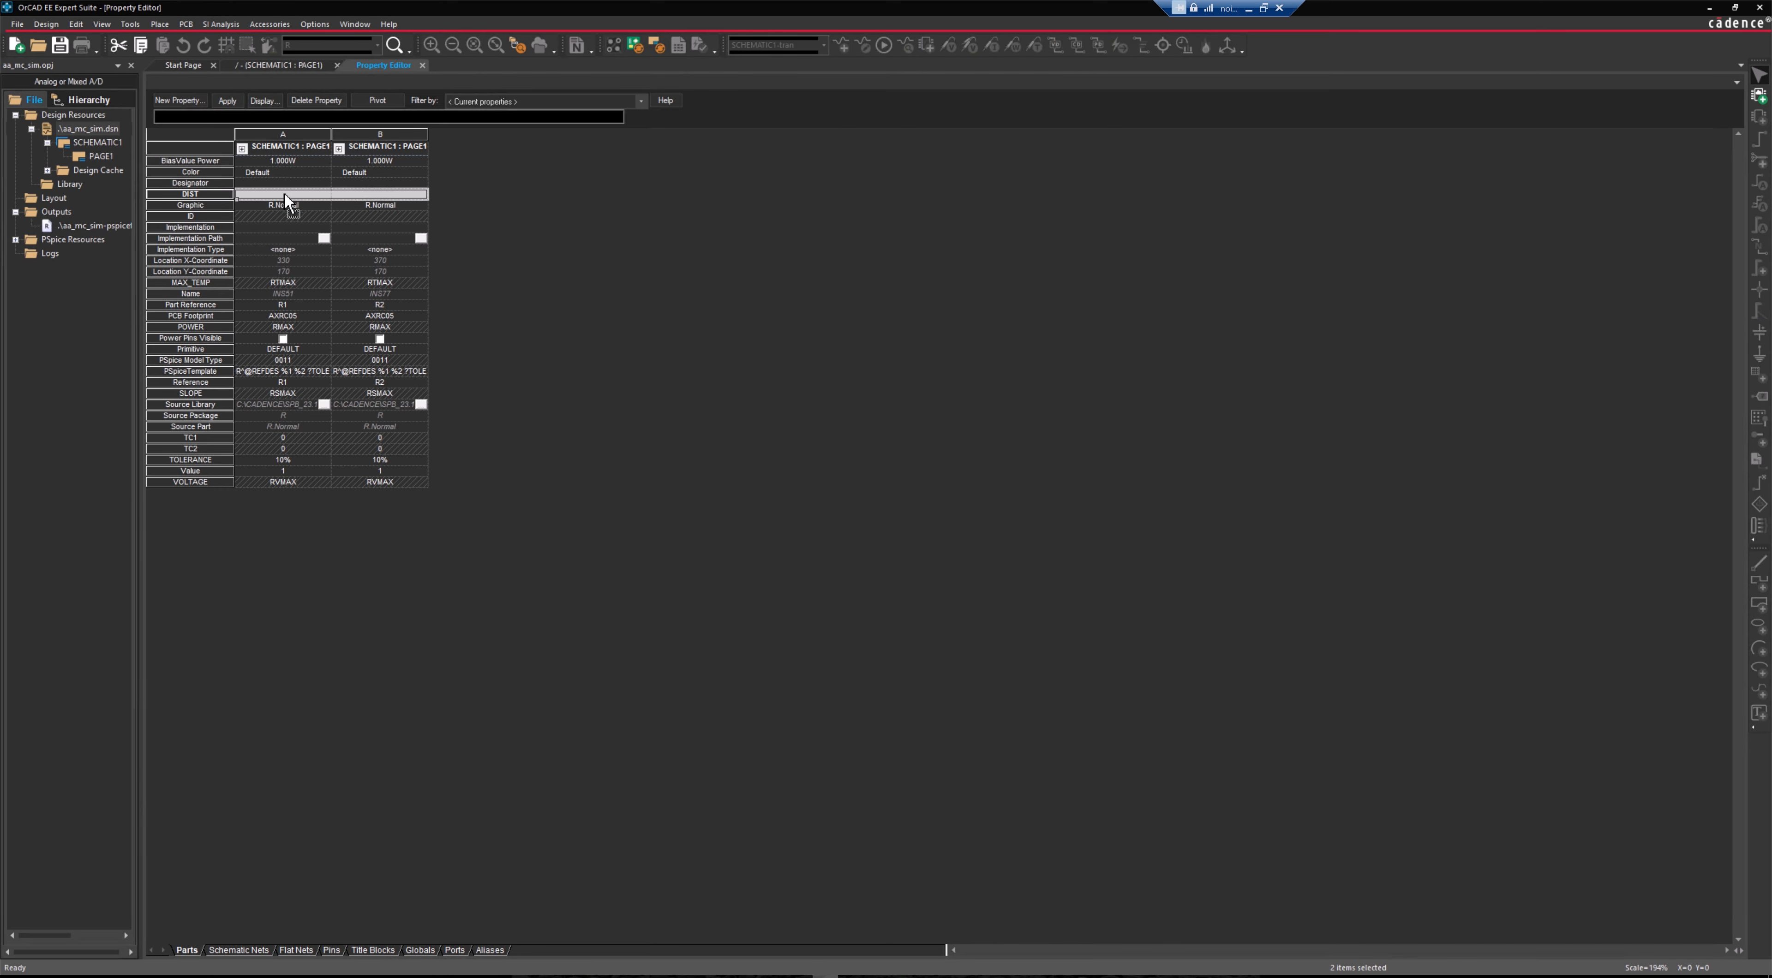
pyautogui.write('gauss')
pyautogui.press('Tab')
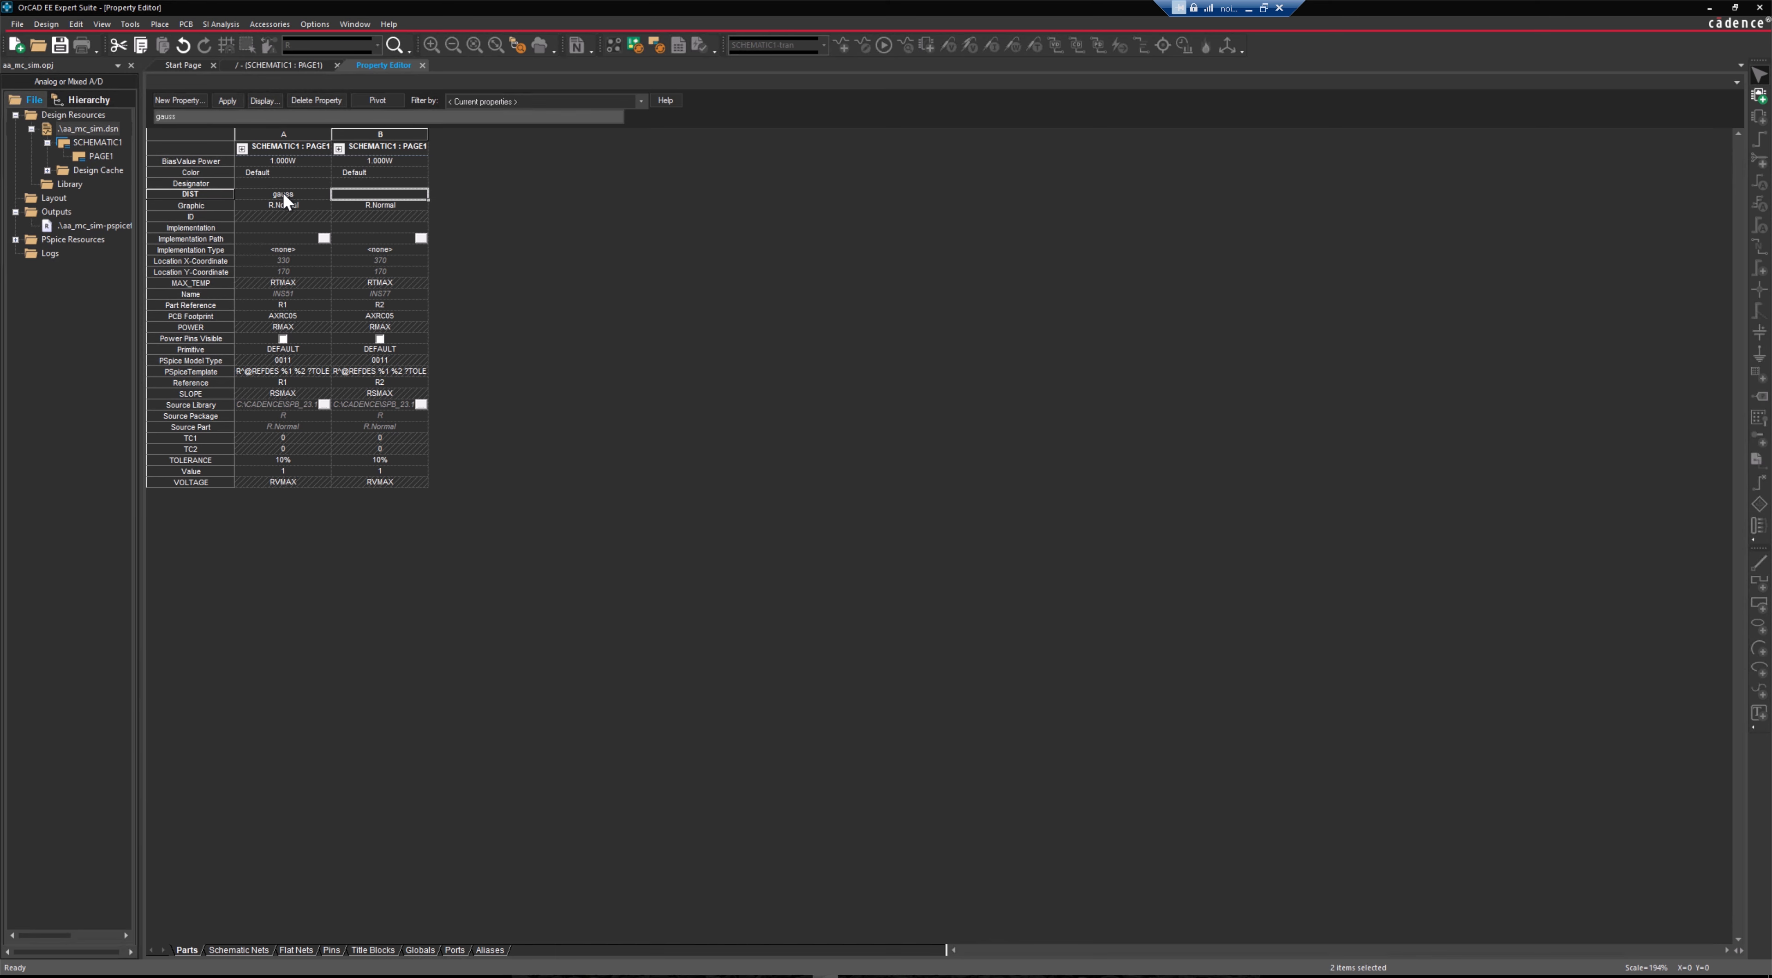
pyautogui.write('gauss6')
pyautogui.click(422, 66)
pyautogui.click(869, 520)
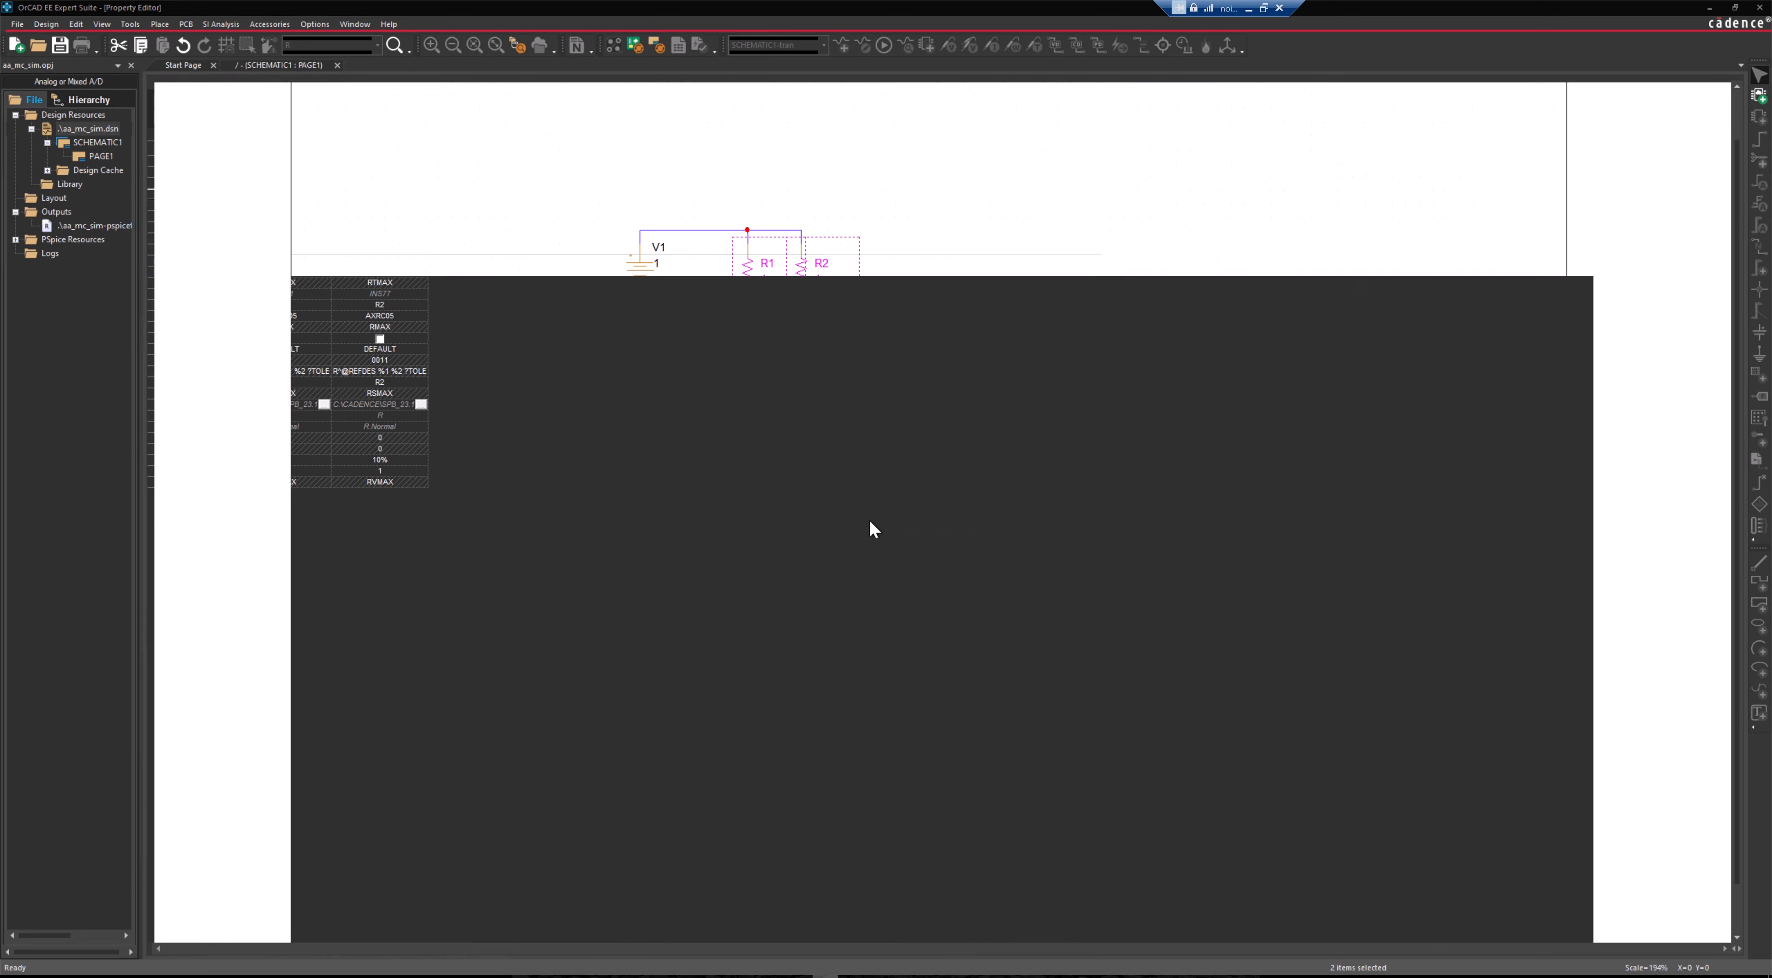
pyautogui.click(898, 515)
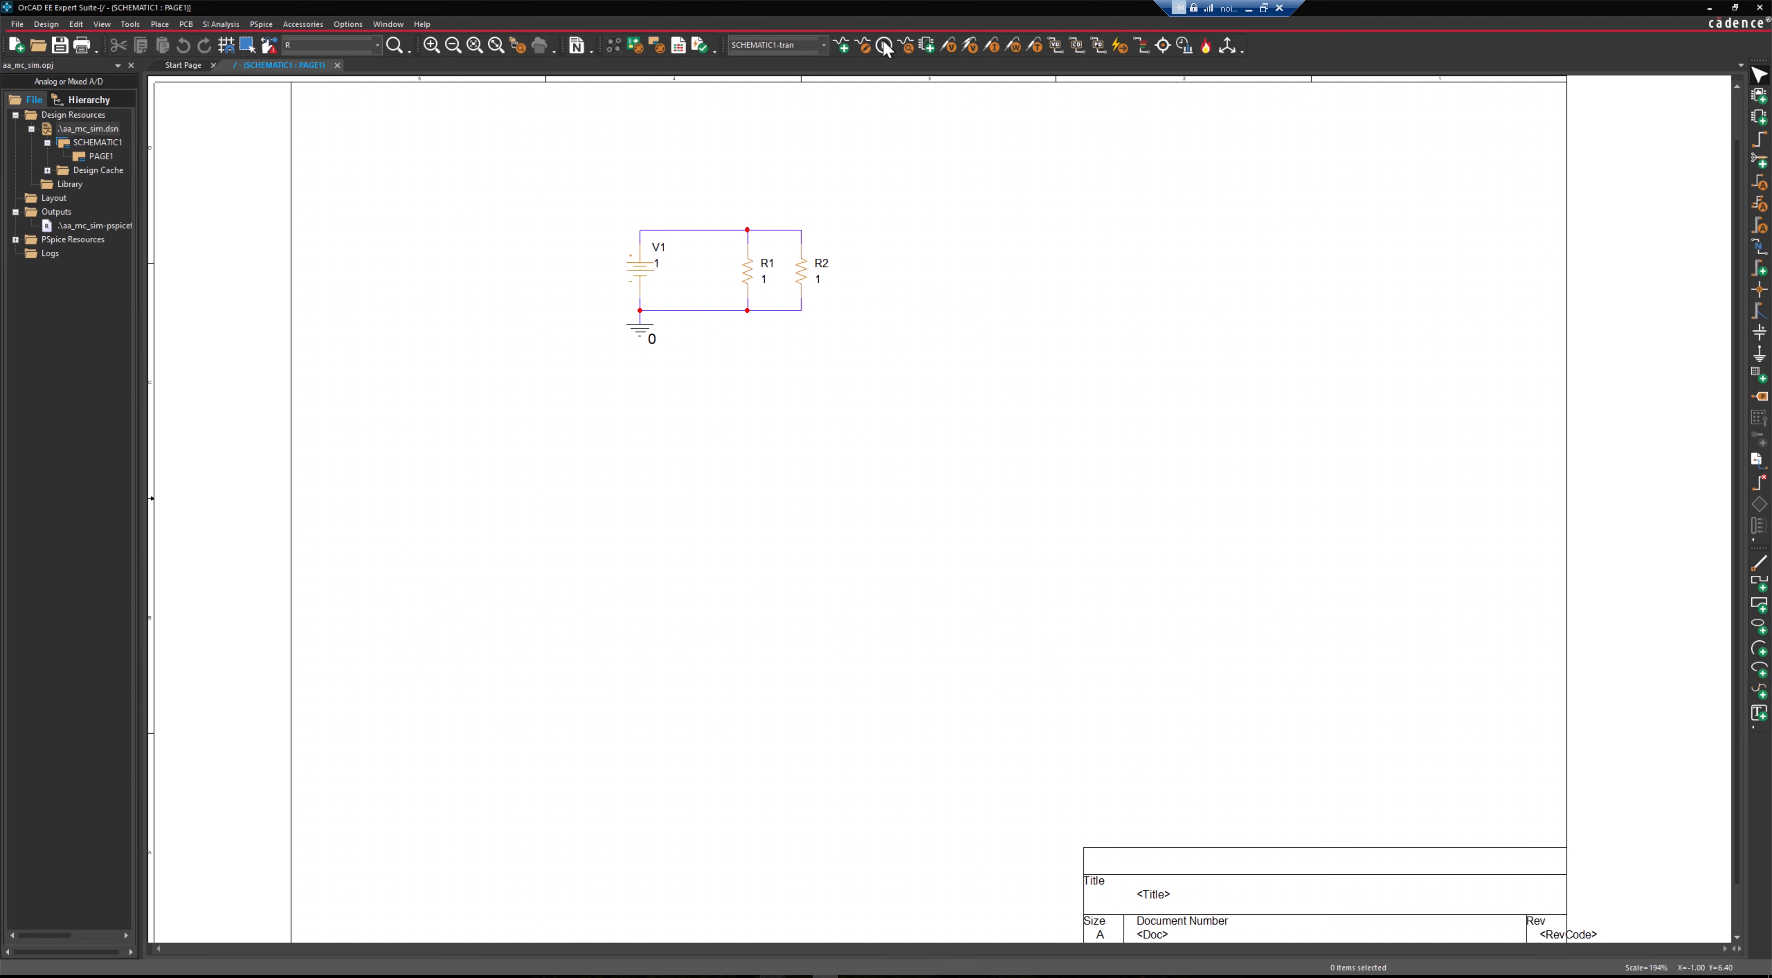
# Run the SCHEMATIC1-tran simulation and start a Monte Carlo session in PSpice Advanced Analysis from the schematic
pyautogui.click(851, 975)
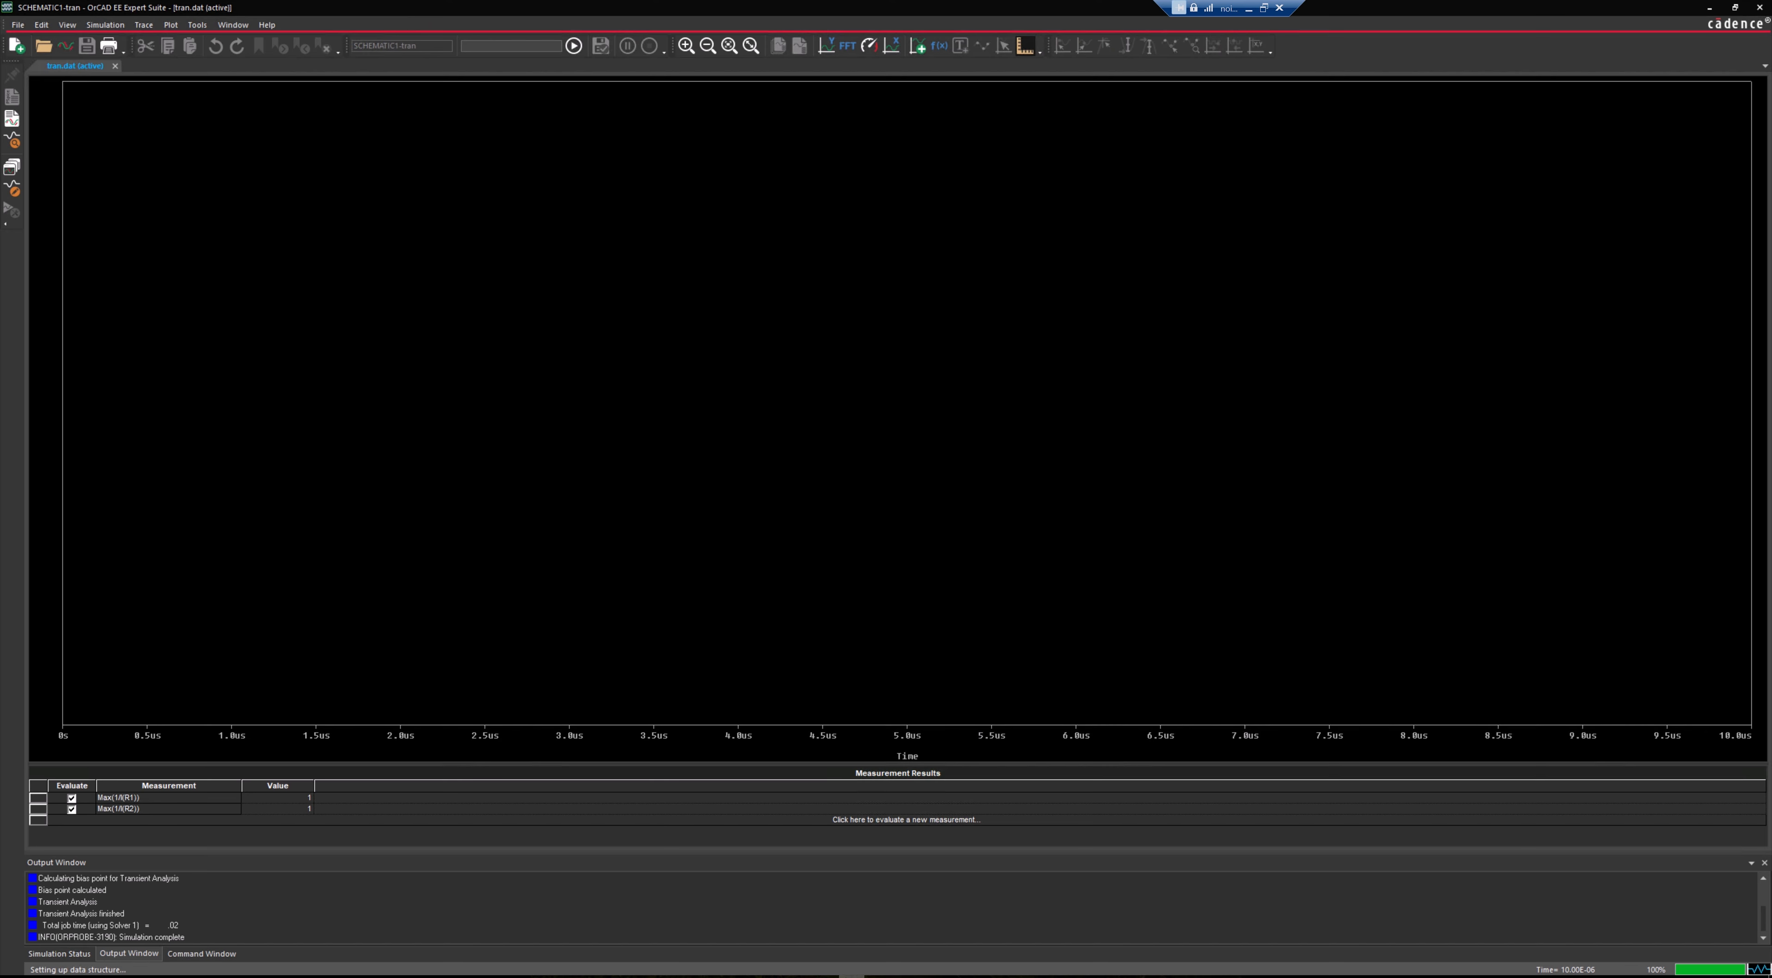
pyautogui.click(825, 975)
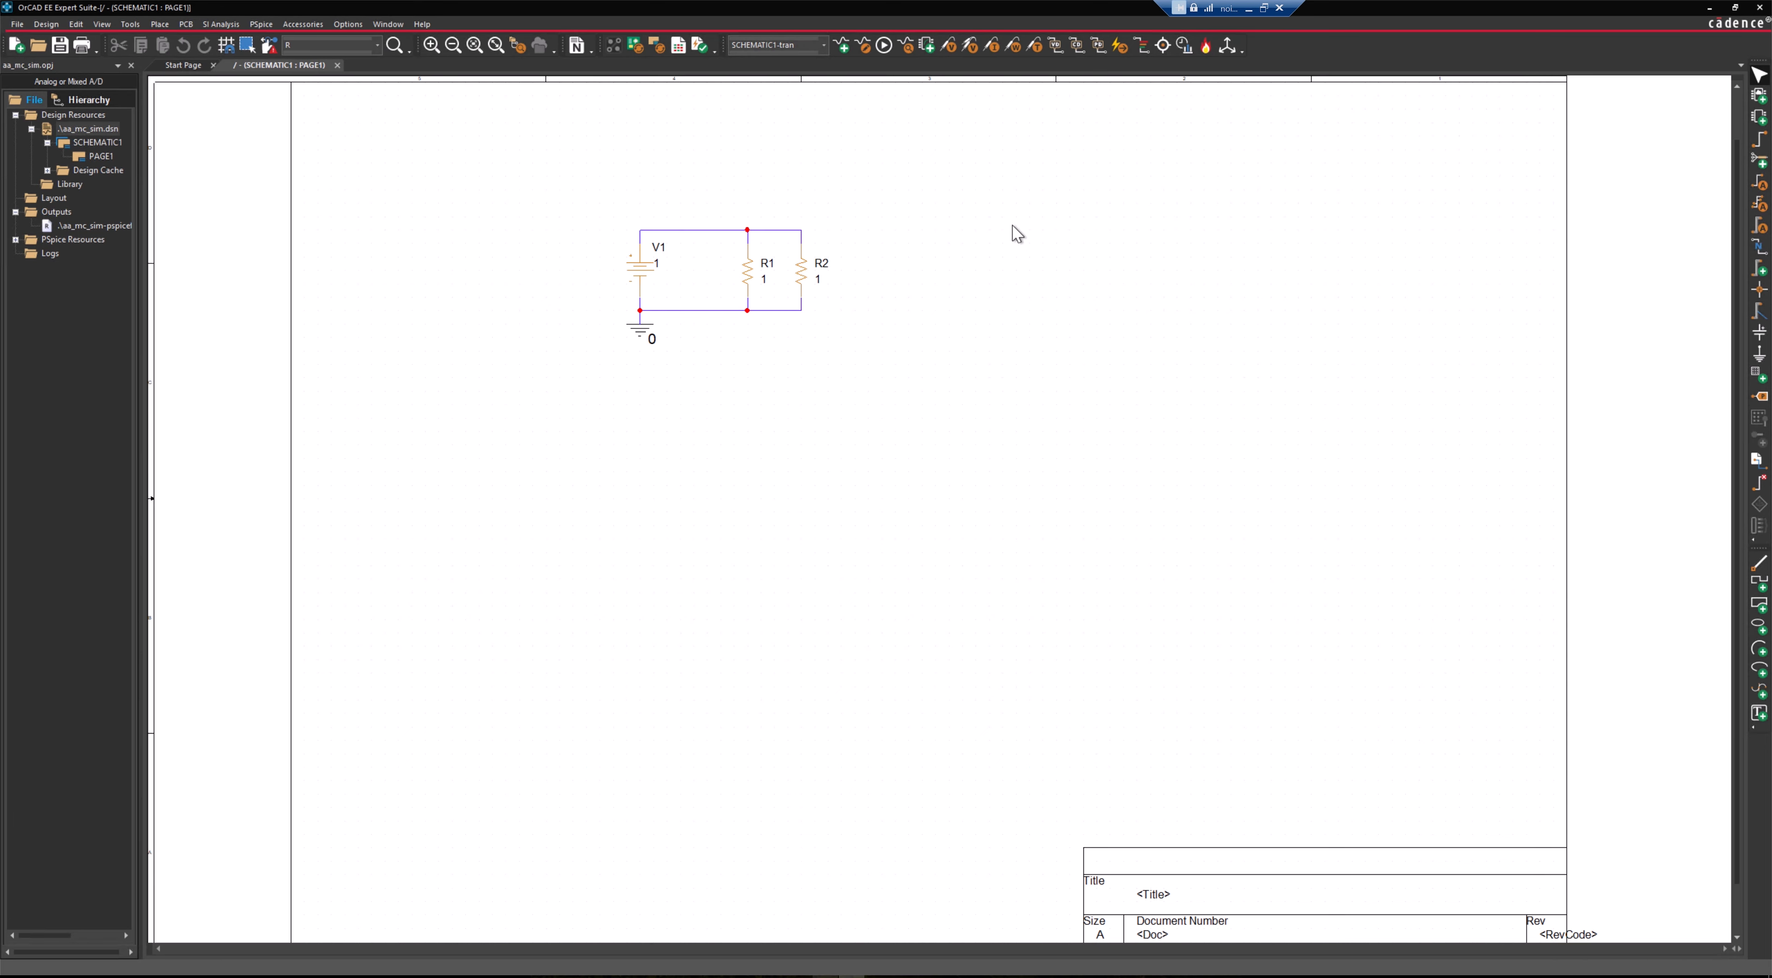
pyautogui.click(1188, 47)
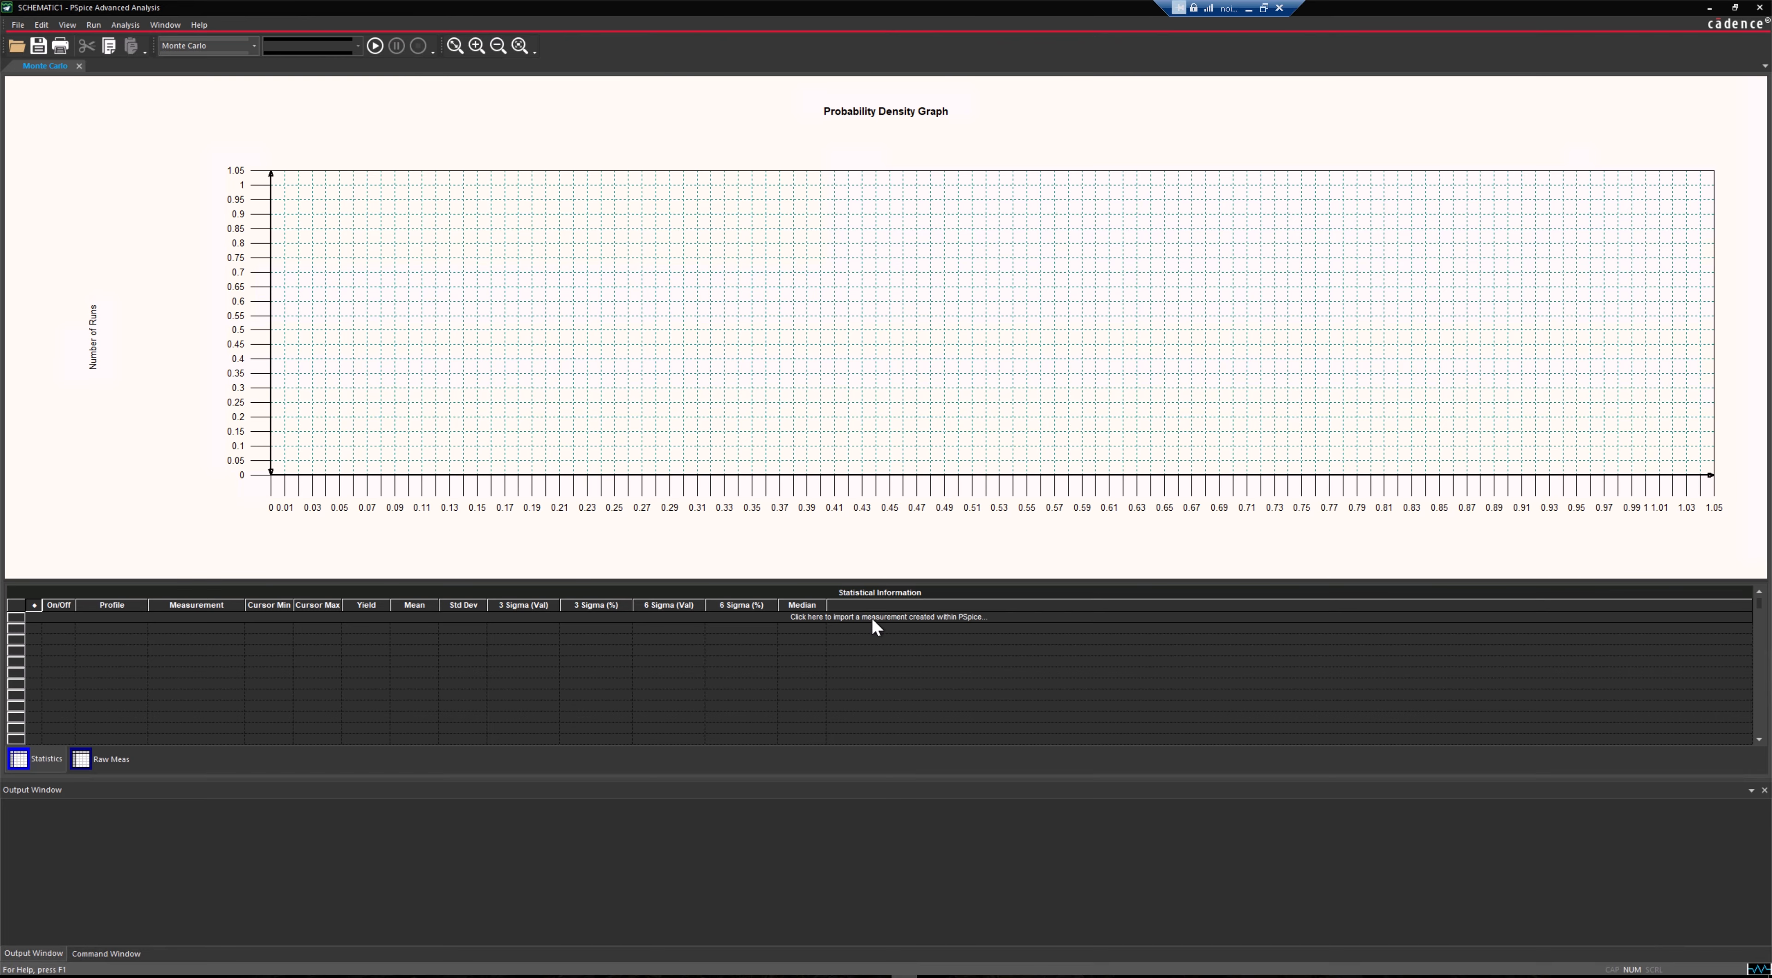
# Import the Max(1/I(R1)) and Max(1/I(R2)) measurements into the Monte Carlo analysis
pyautogui.click(873, 617)
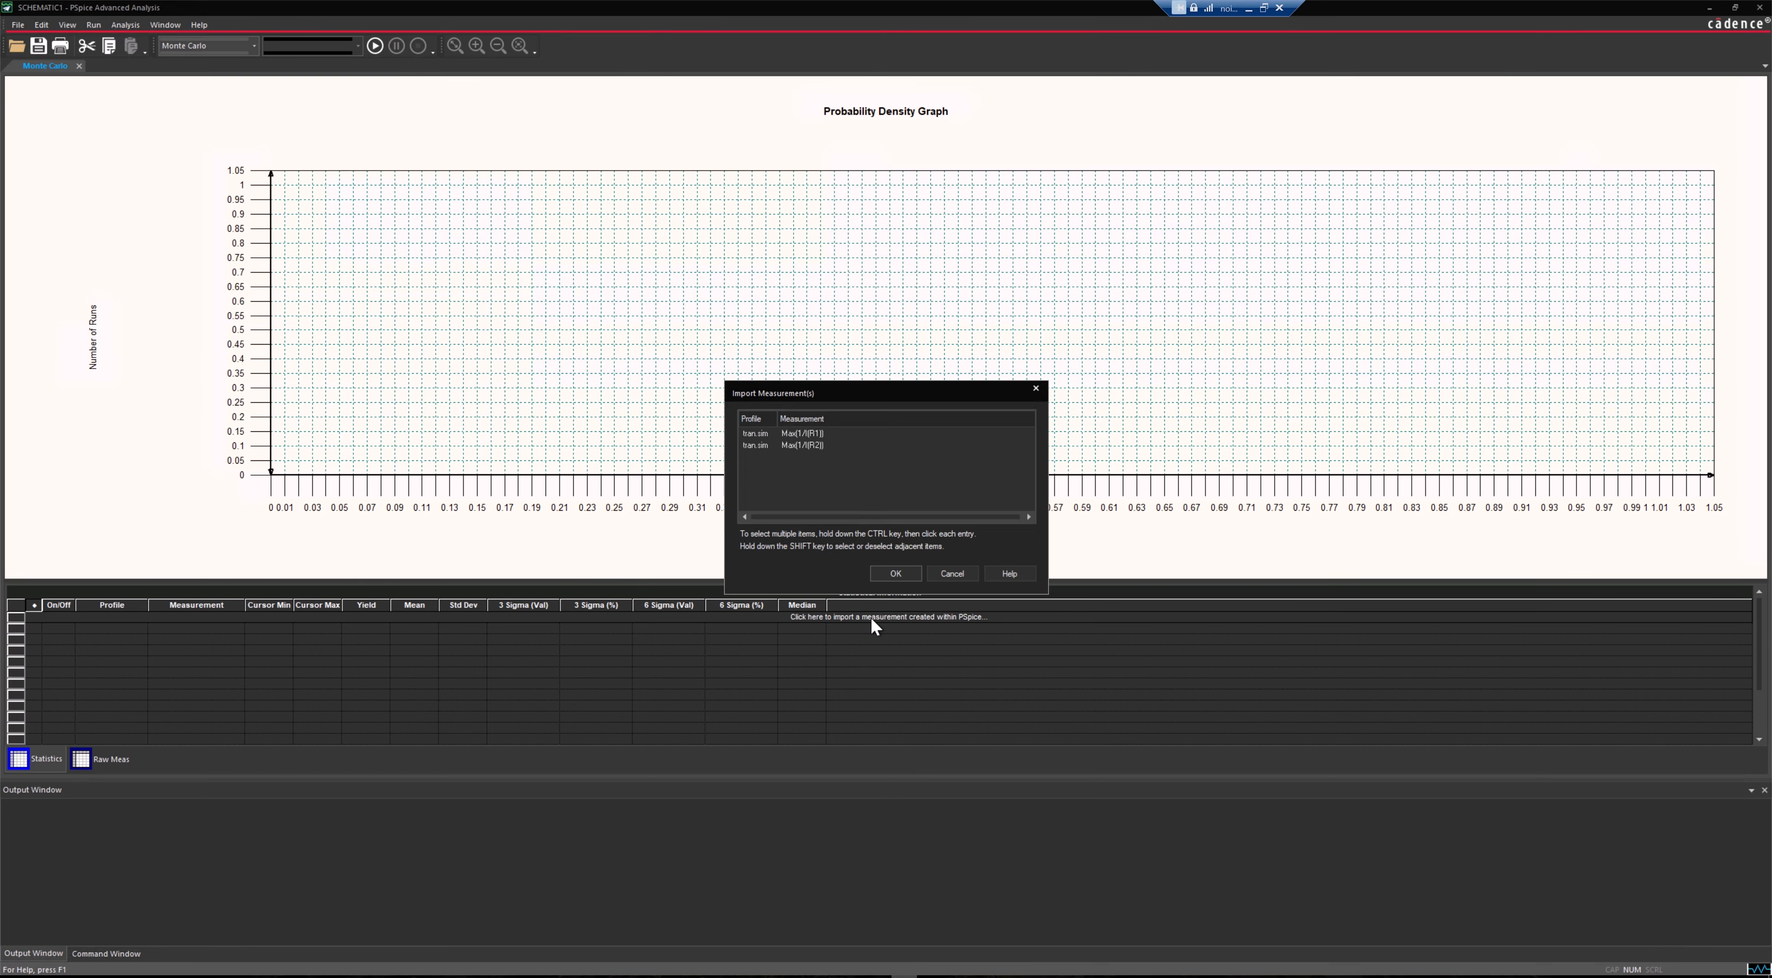
pyautogui.click(785, 435)
pyautogui.keyDown('shift'); pyautogui.click(790, 445); pyautogui.keyUp('shift')
pyautogui.click(895, 573)
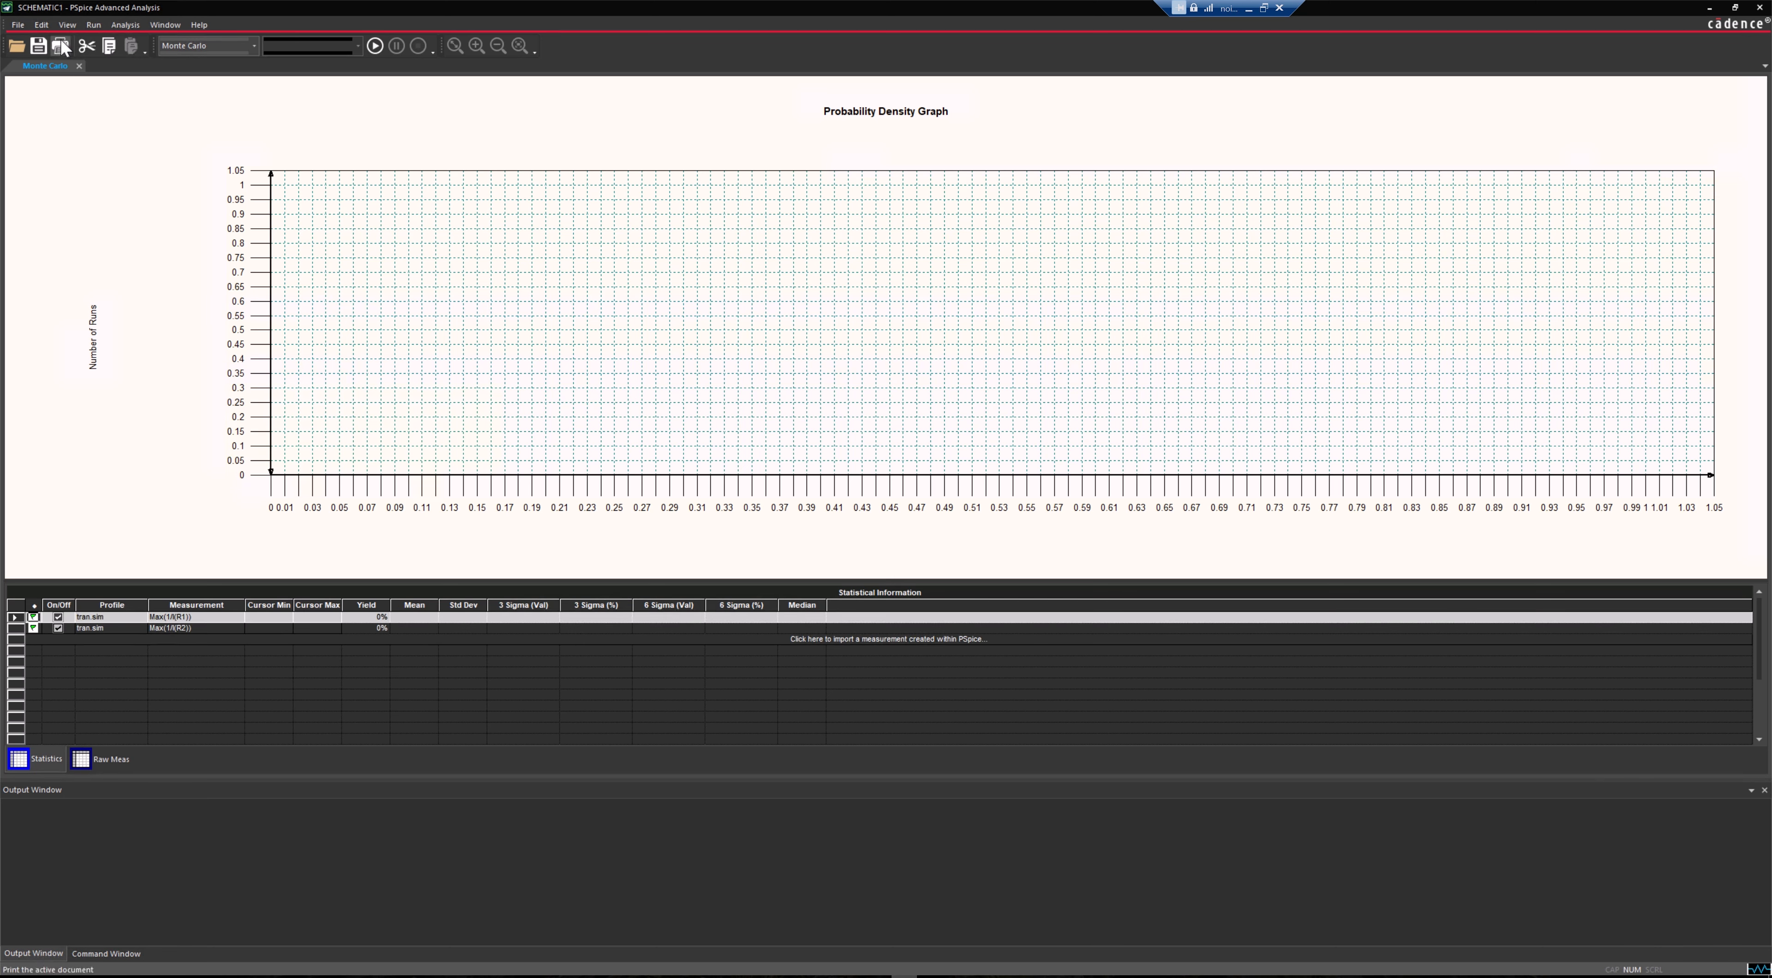
# Set the number of Monte Carlo runs to 100 in the profile settings and run the analysis
pyautogui.click(41, 25)
pyautogui.click(83, 151)
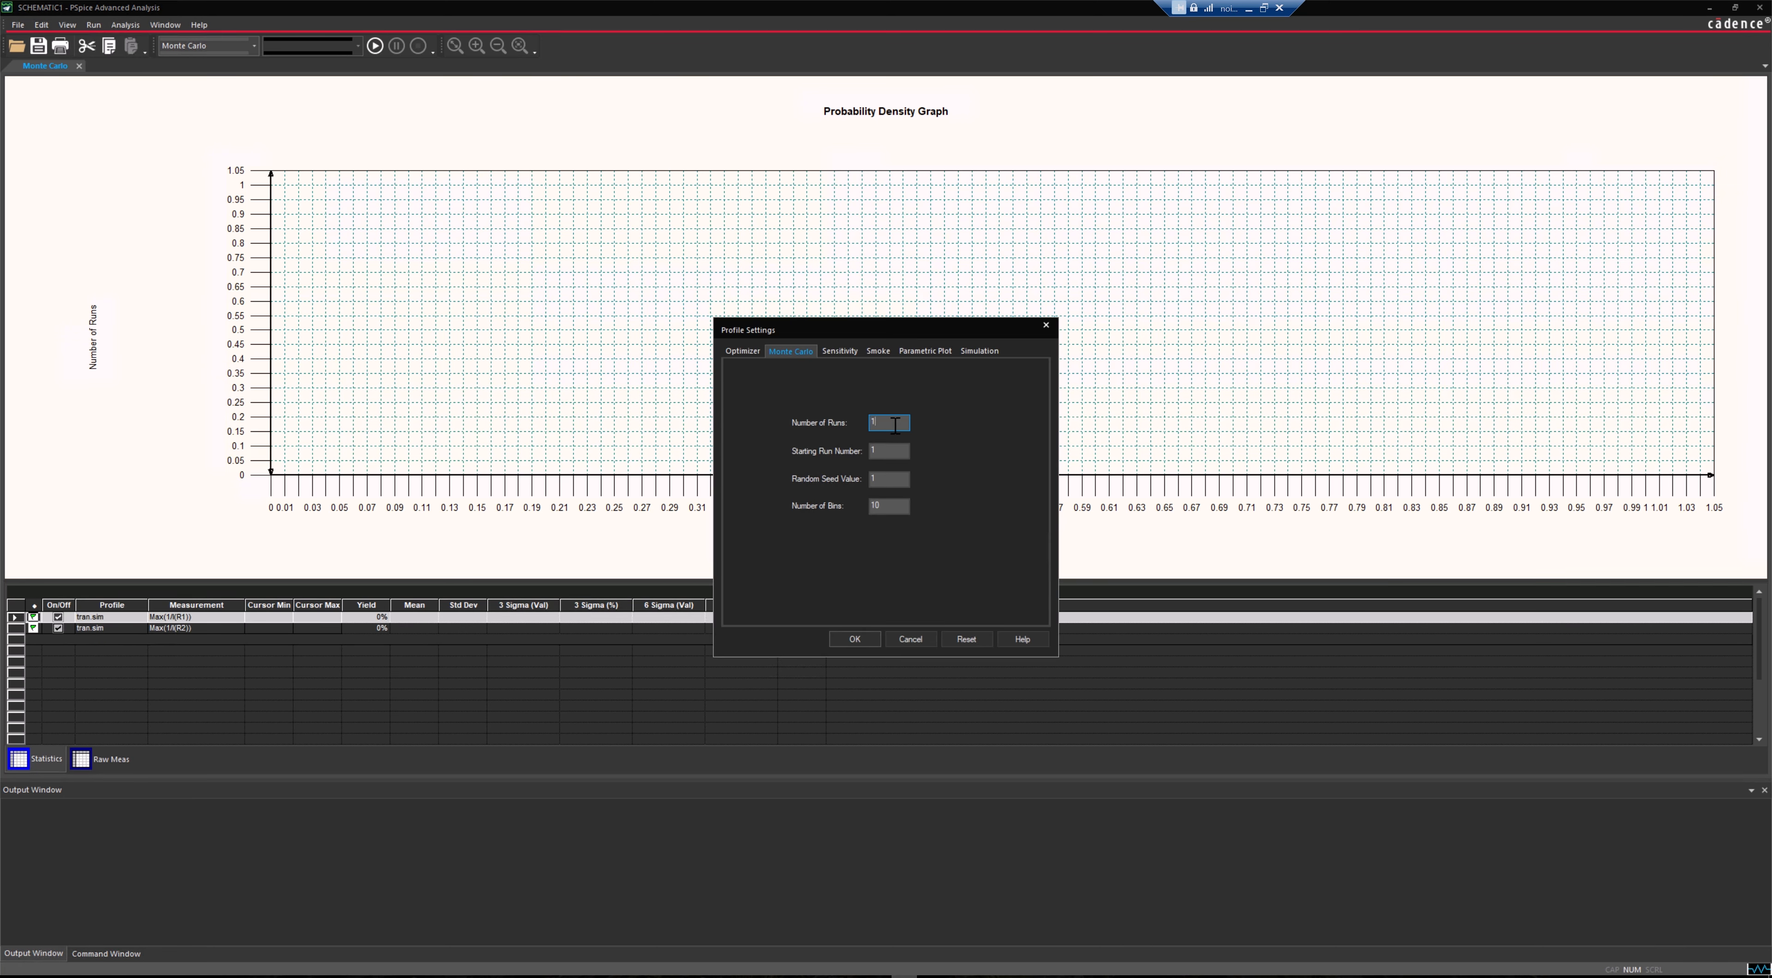
pyautogui.write('100')
pyautogui.click(835, 639)
pyautogui.click(371, 49)
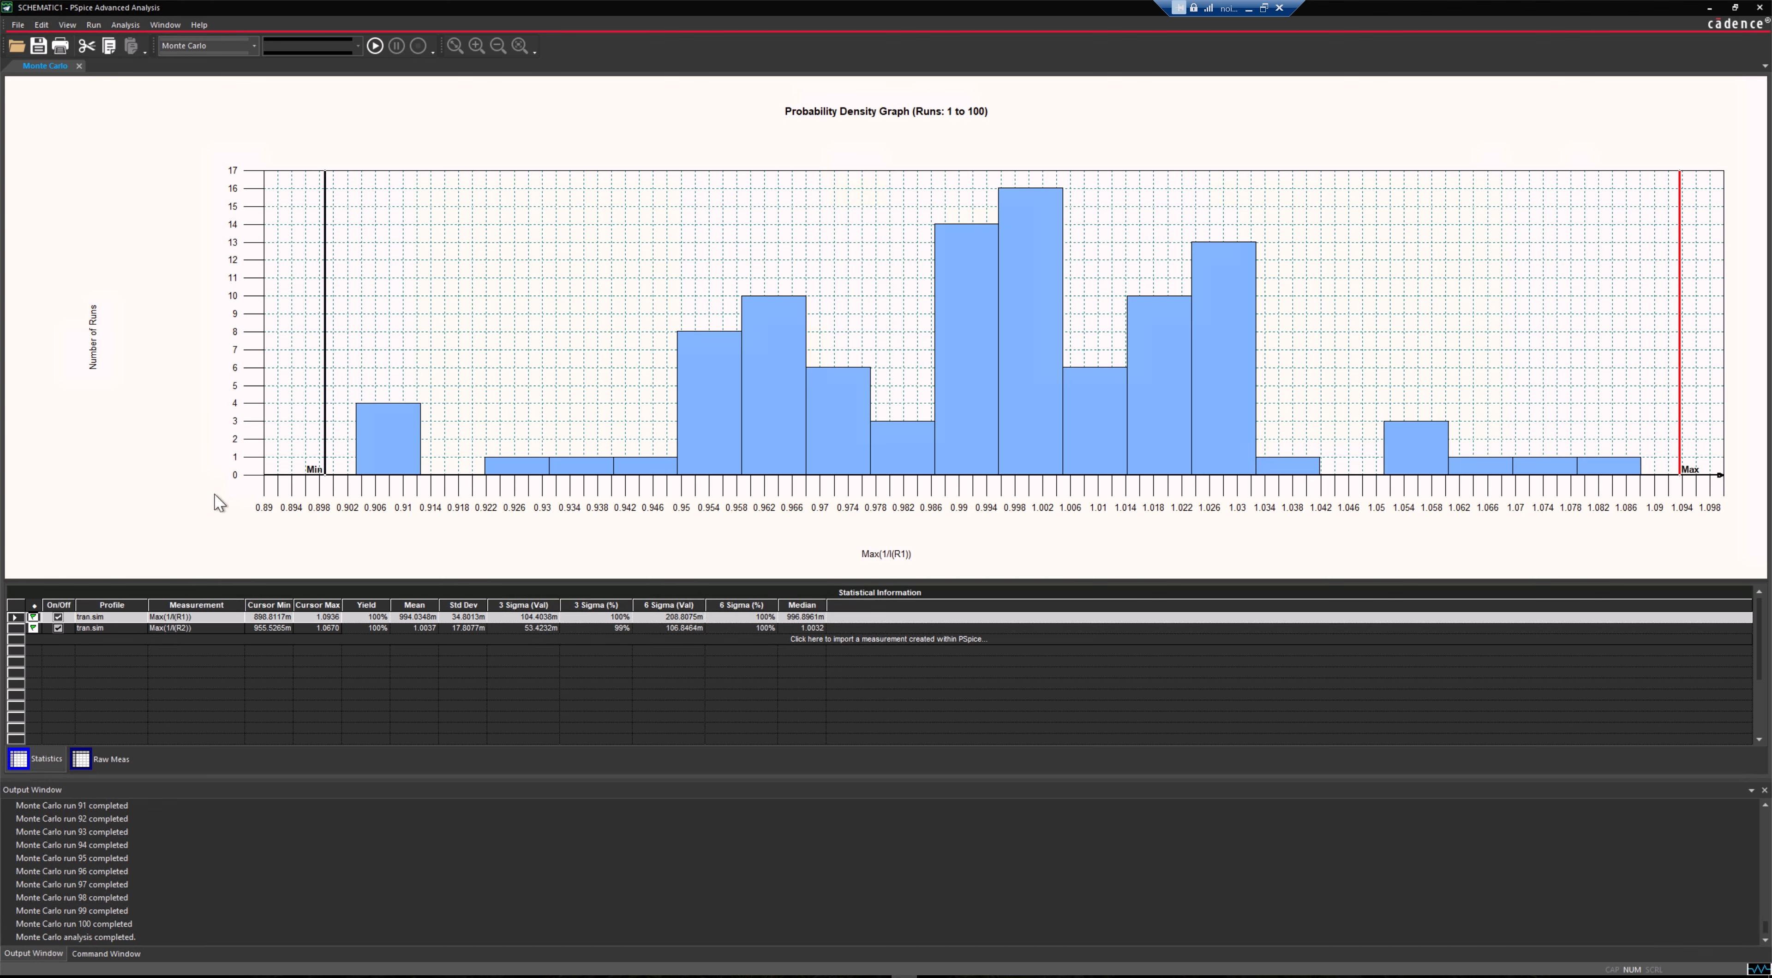
# Select the Max(1/I(R2)) row of the new Monte Carlo results and change its plot to a cumulative distribution graph
pyautogui.click(15, 627)
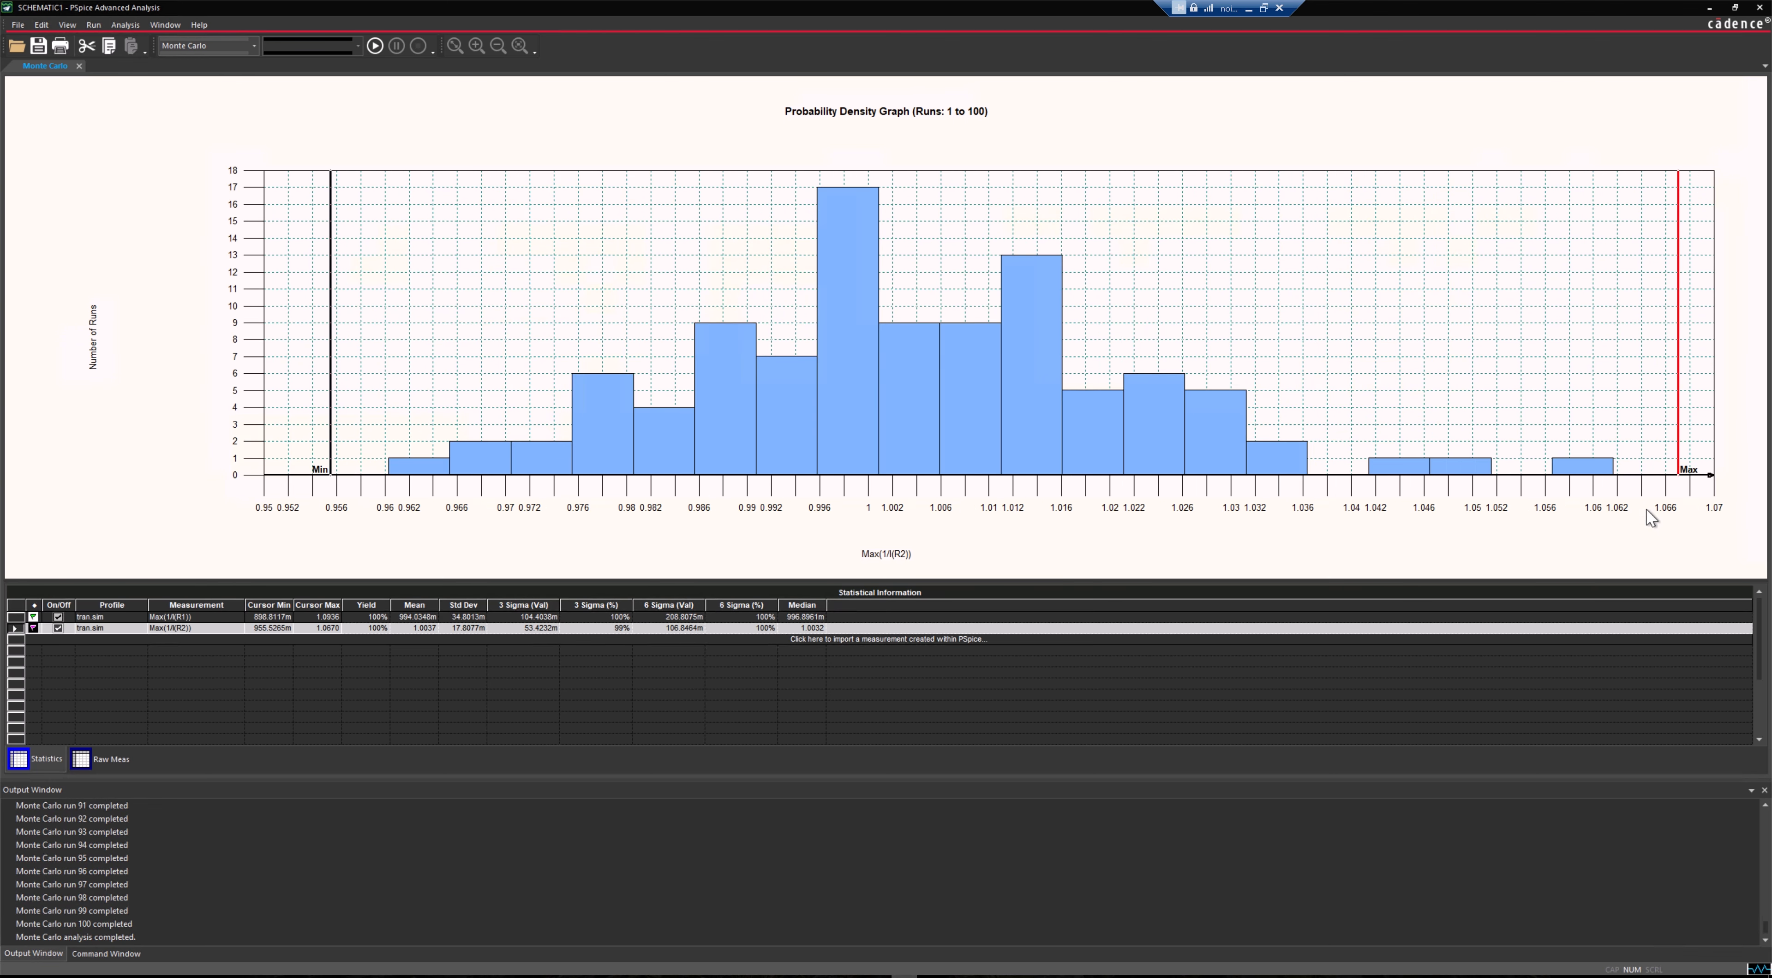
pyautogui.rightClick(217, 305)
pyautogui.click(258, 391)
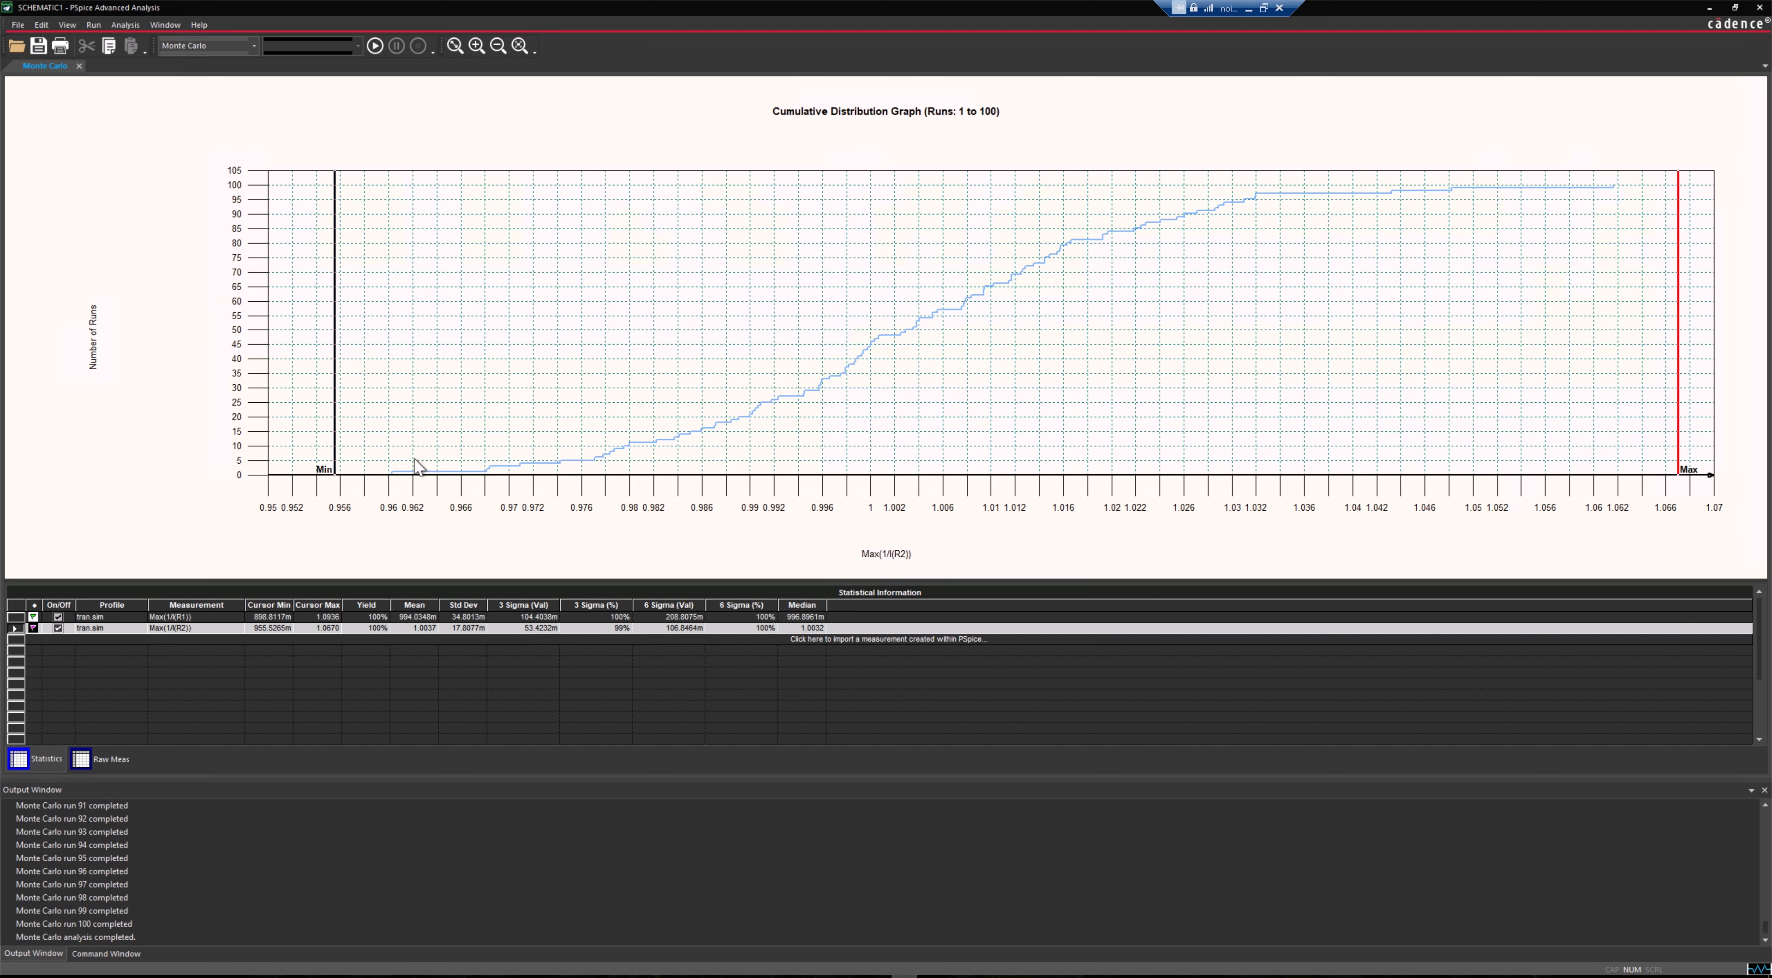